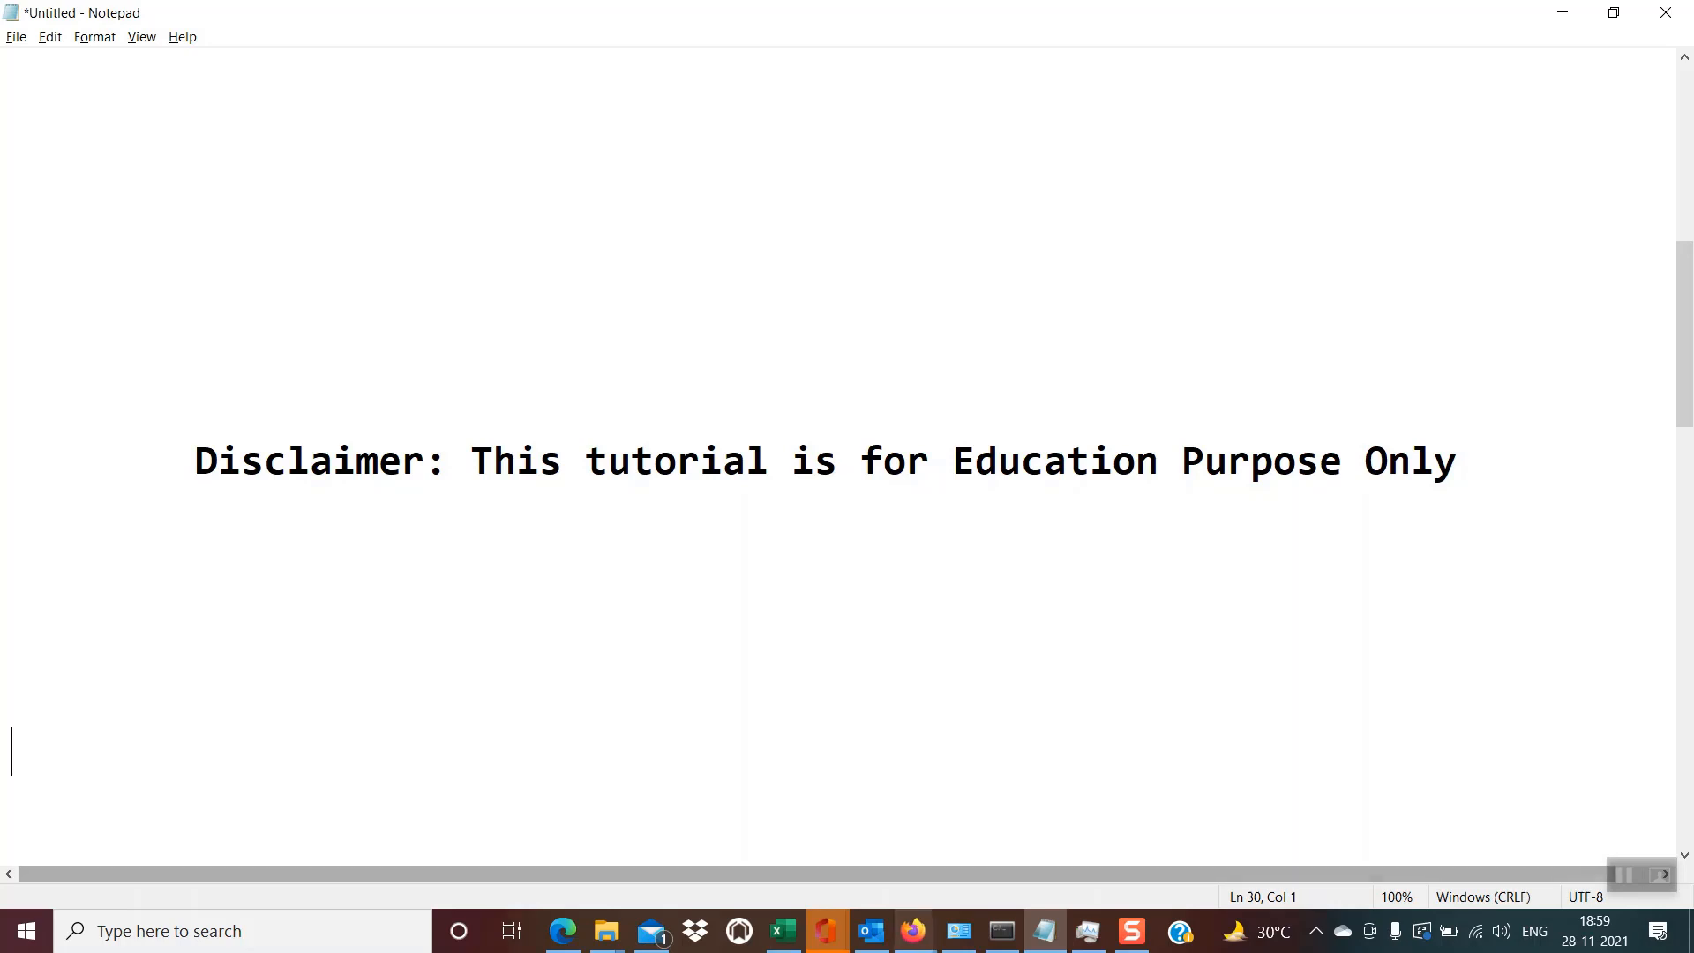
- Switch to the Excel workbook and examine the crypto/currency pairs and their price formulas on Sheet1
{"action": "left_click", "coordinate": [788, 937]}
{"action": "left_click", "coordinate": [709, 665]}
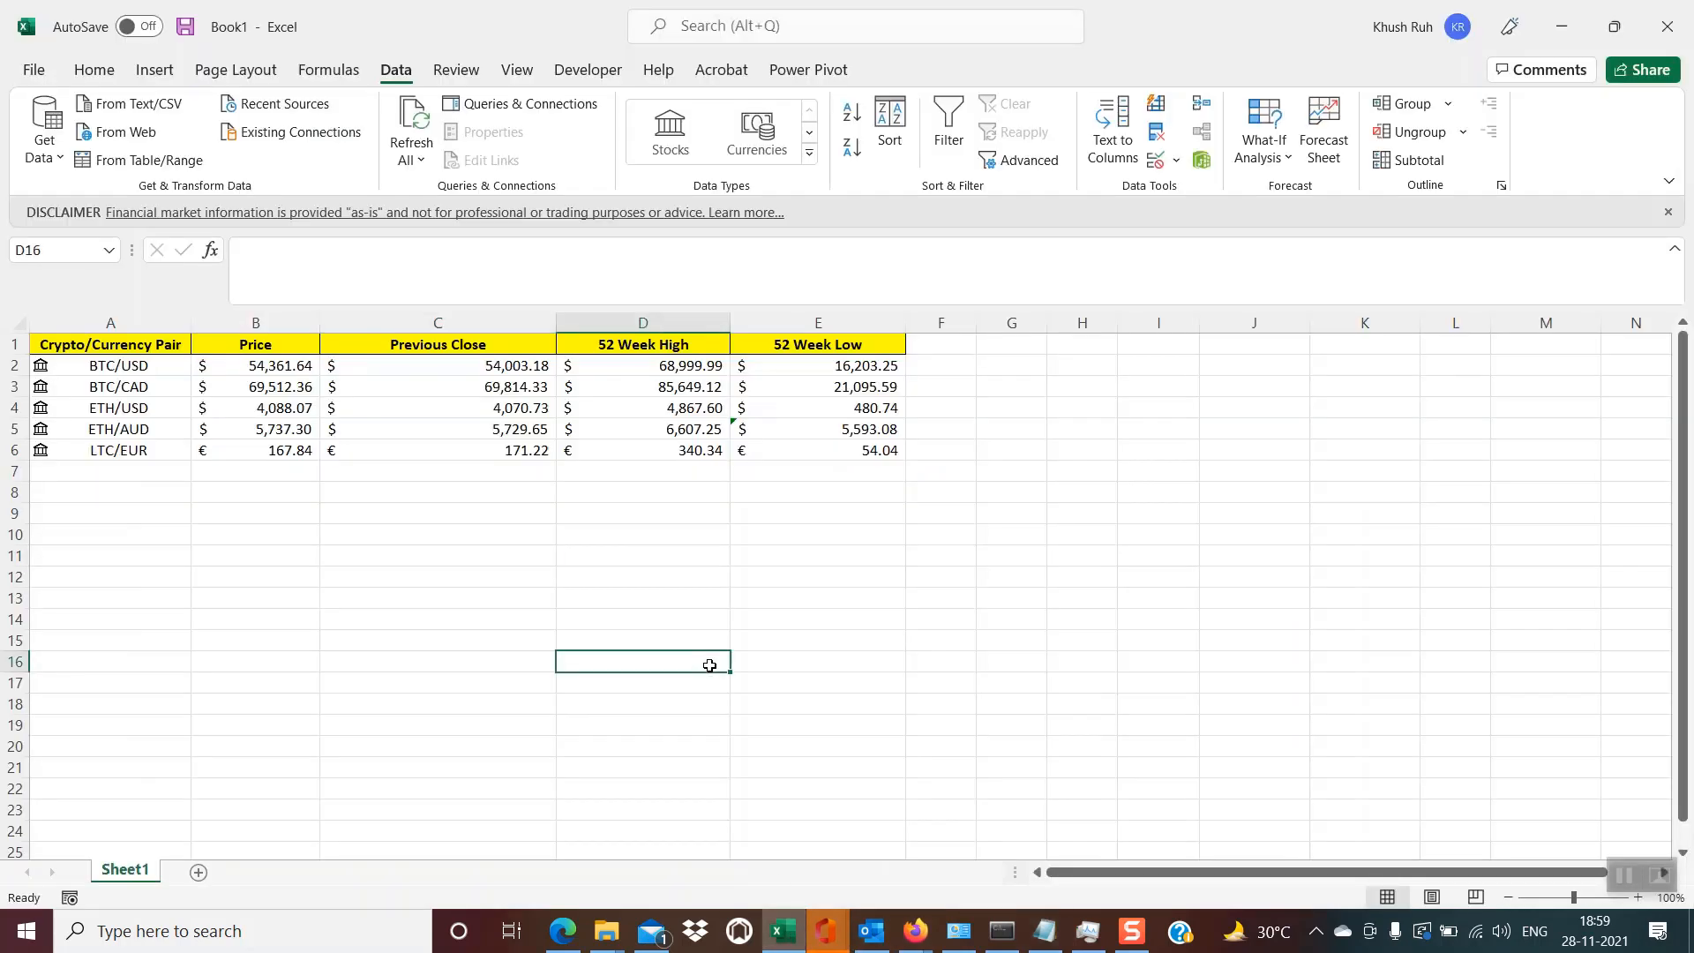
{"action": "left_click", "coordinate": [131, 328]}
{"action": "left_click", "coordinate": [144, 529]}
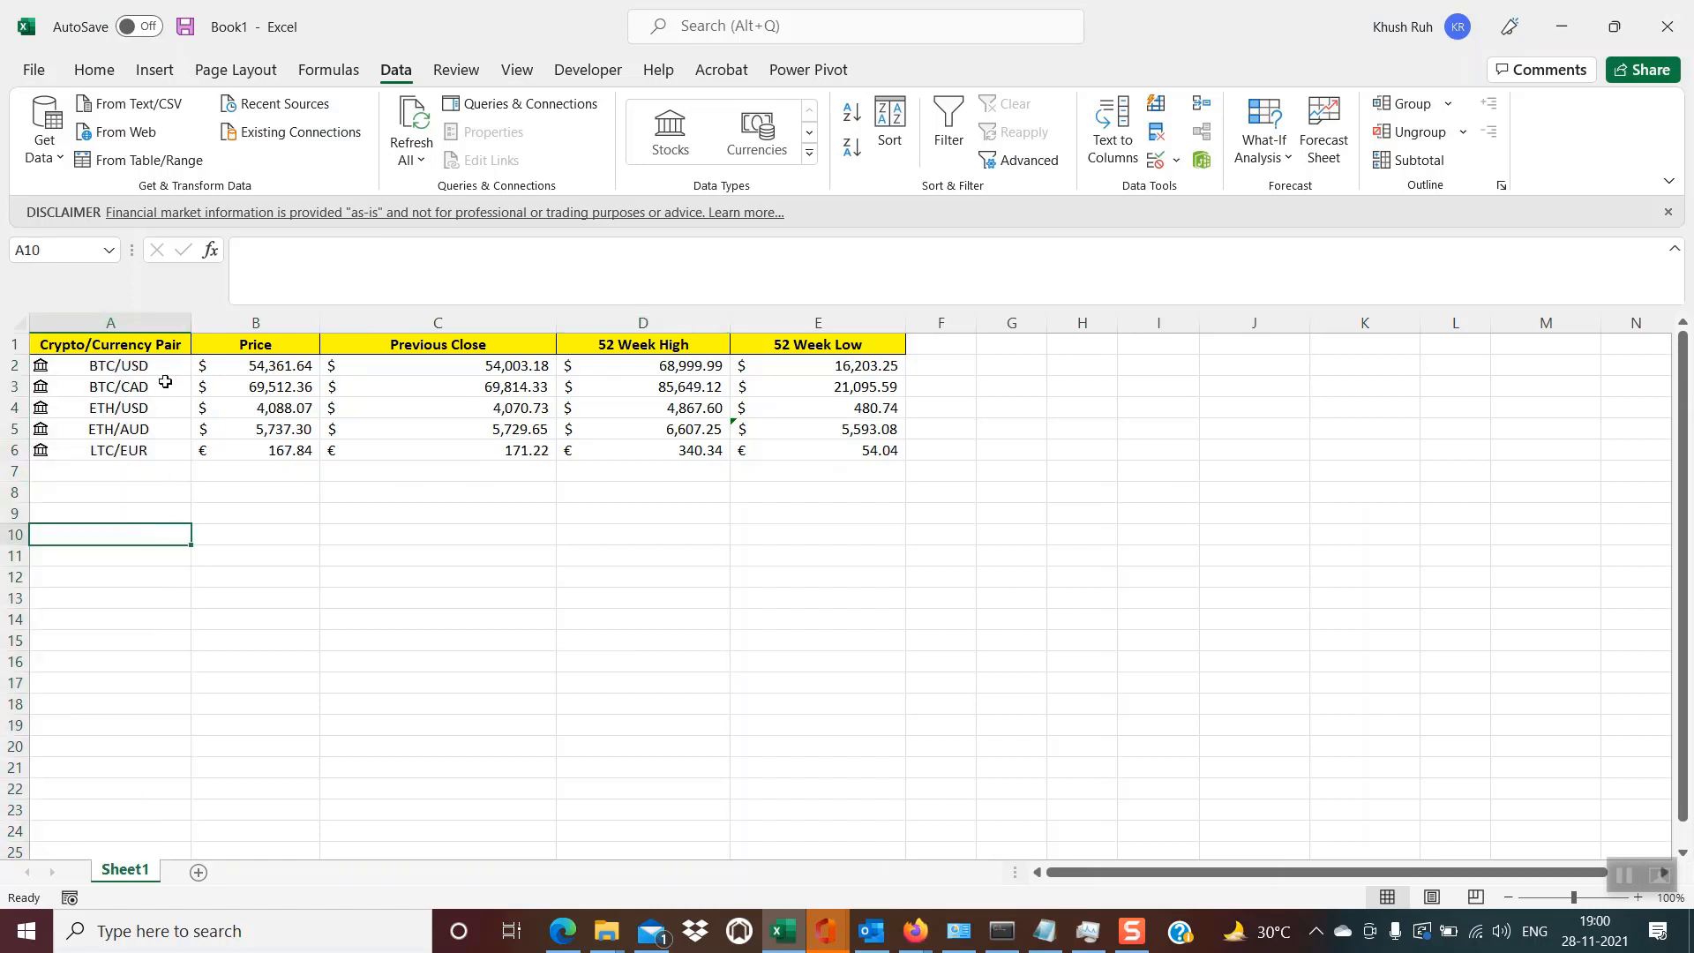
{"action": "left_click", "coordinate": [95, 366]}
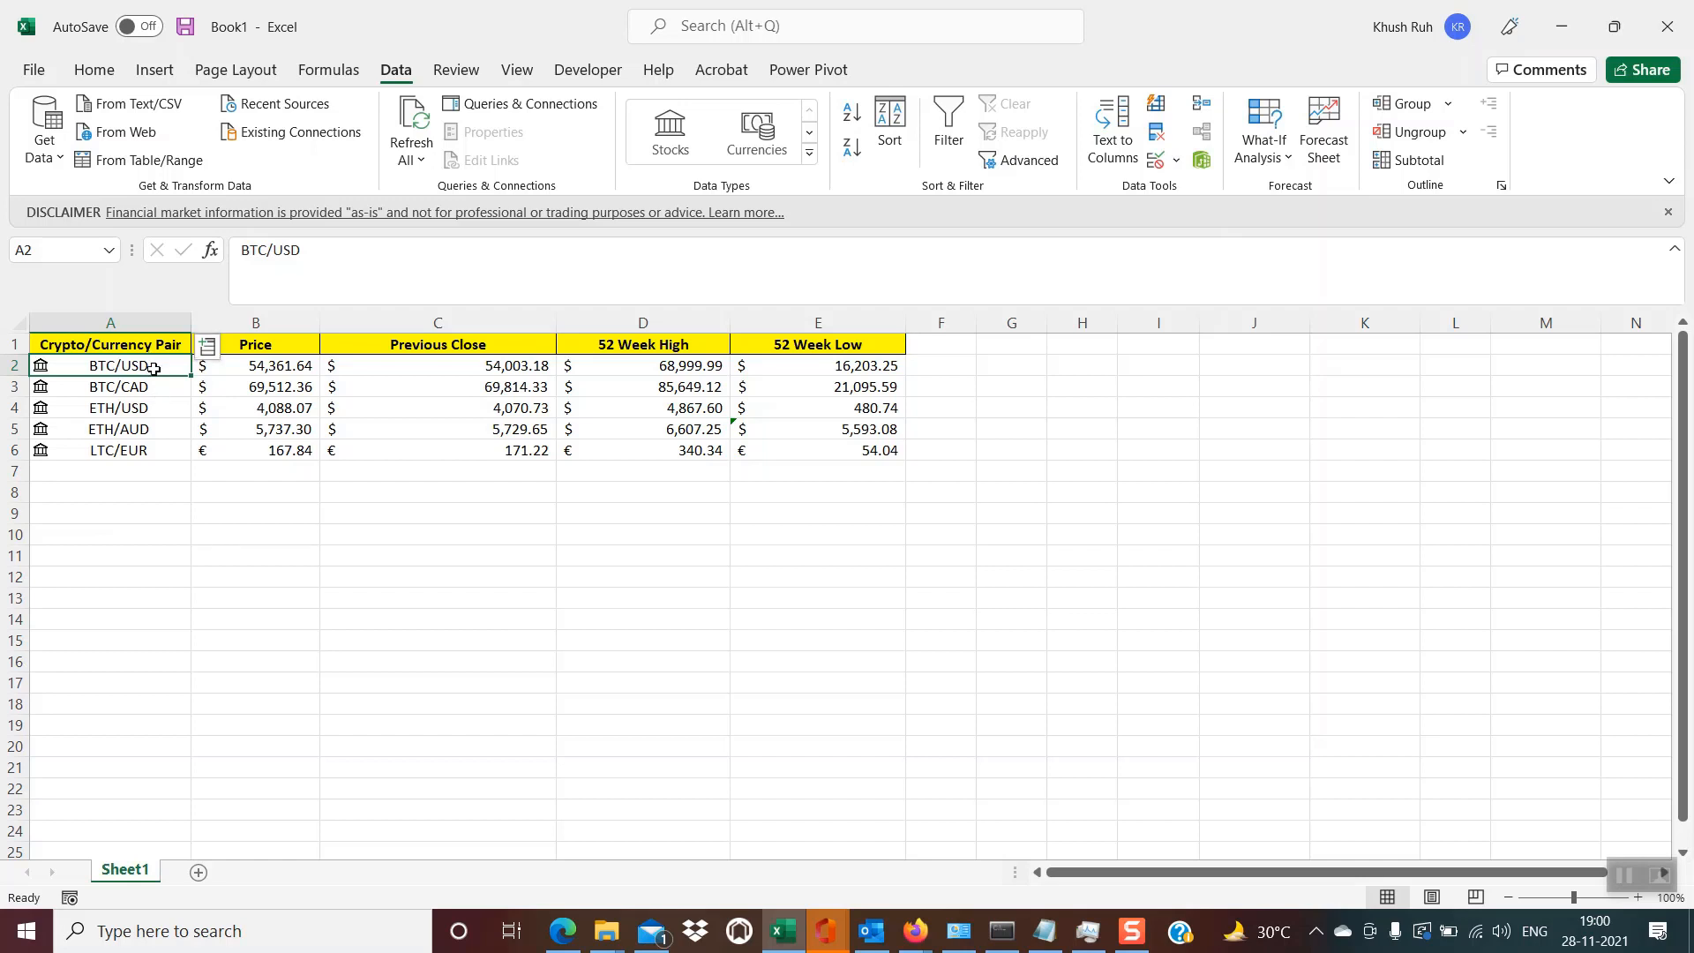
{"action": "left_click", "coordinate": [299, 556]}
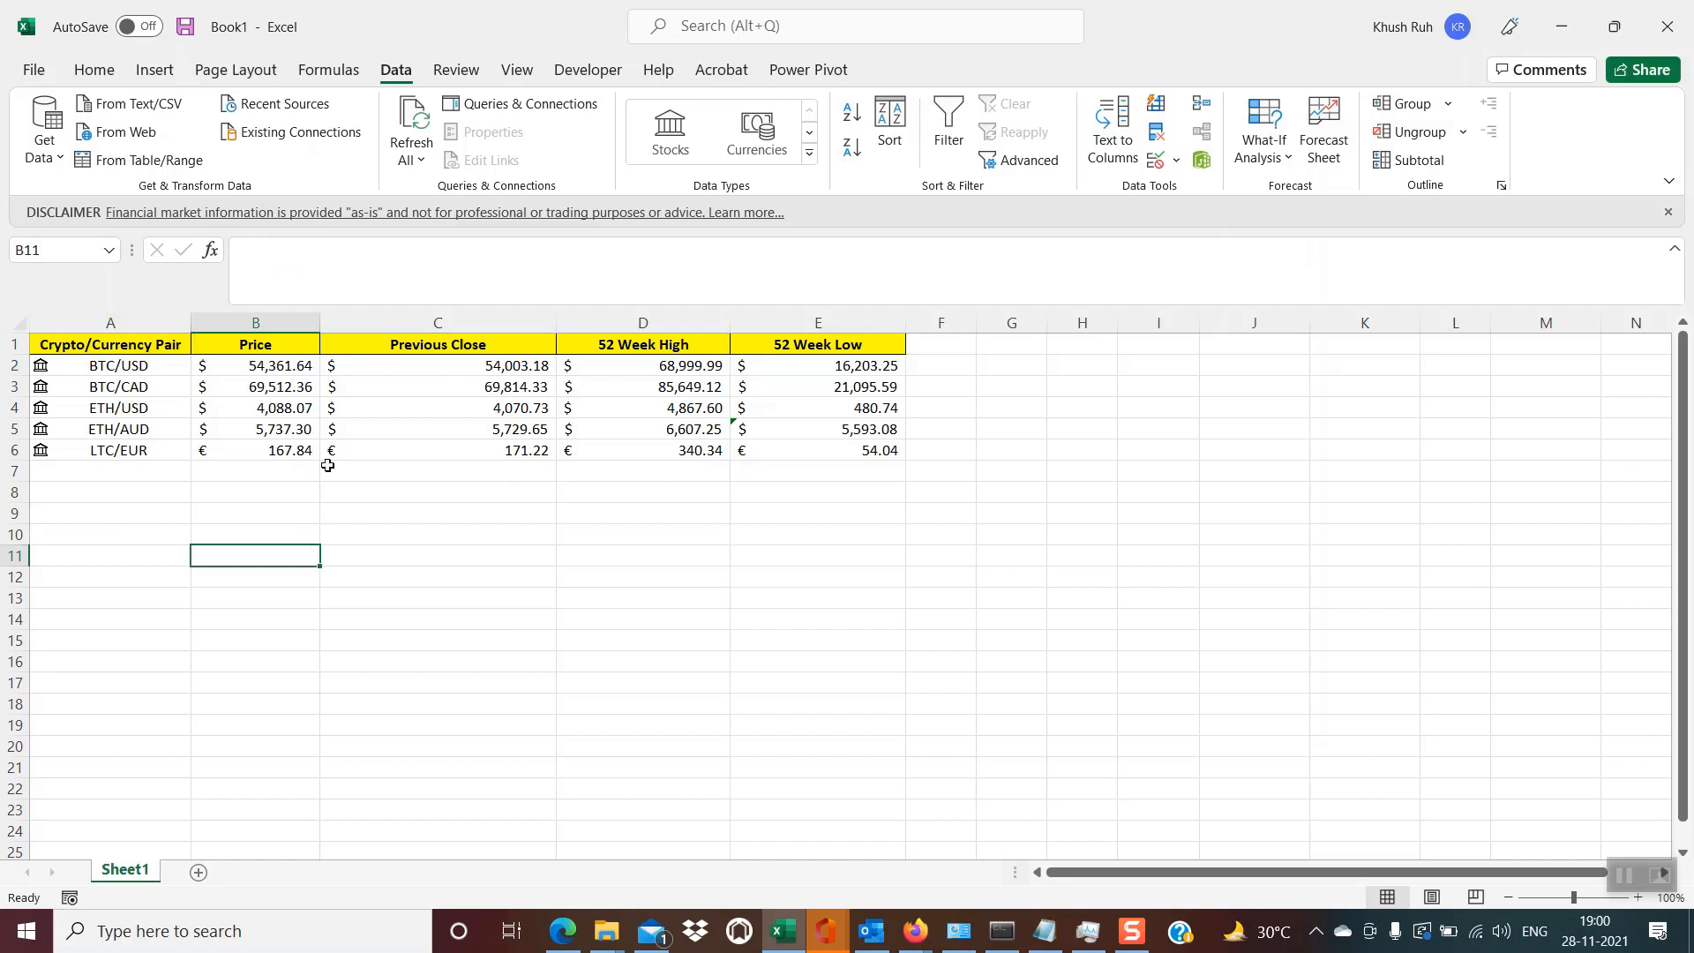
{"action": "left_click", "coordinate": [291, 370]}
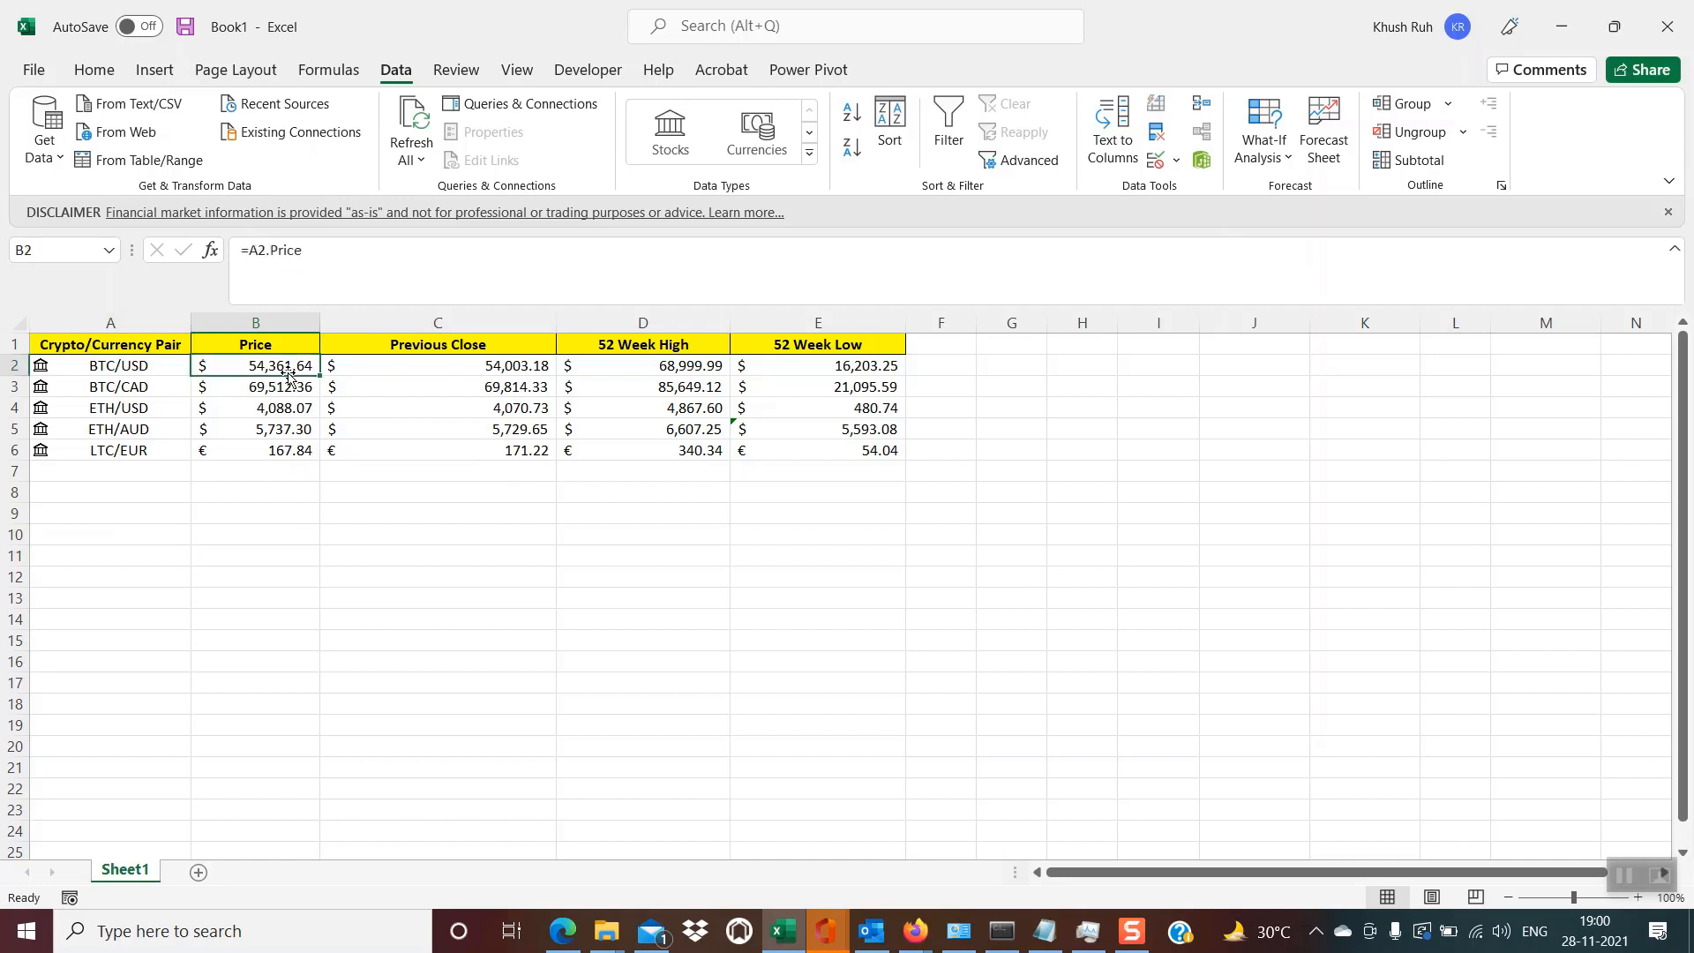
{"action": "left_click", "coordinate": [466, 595]}
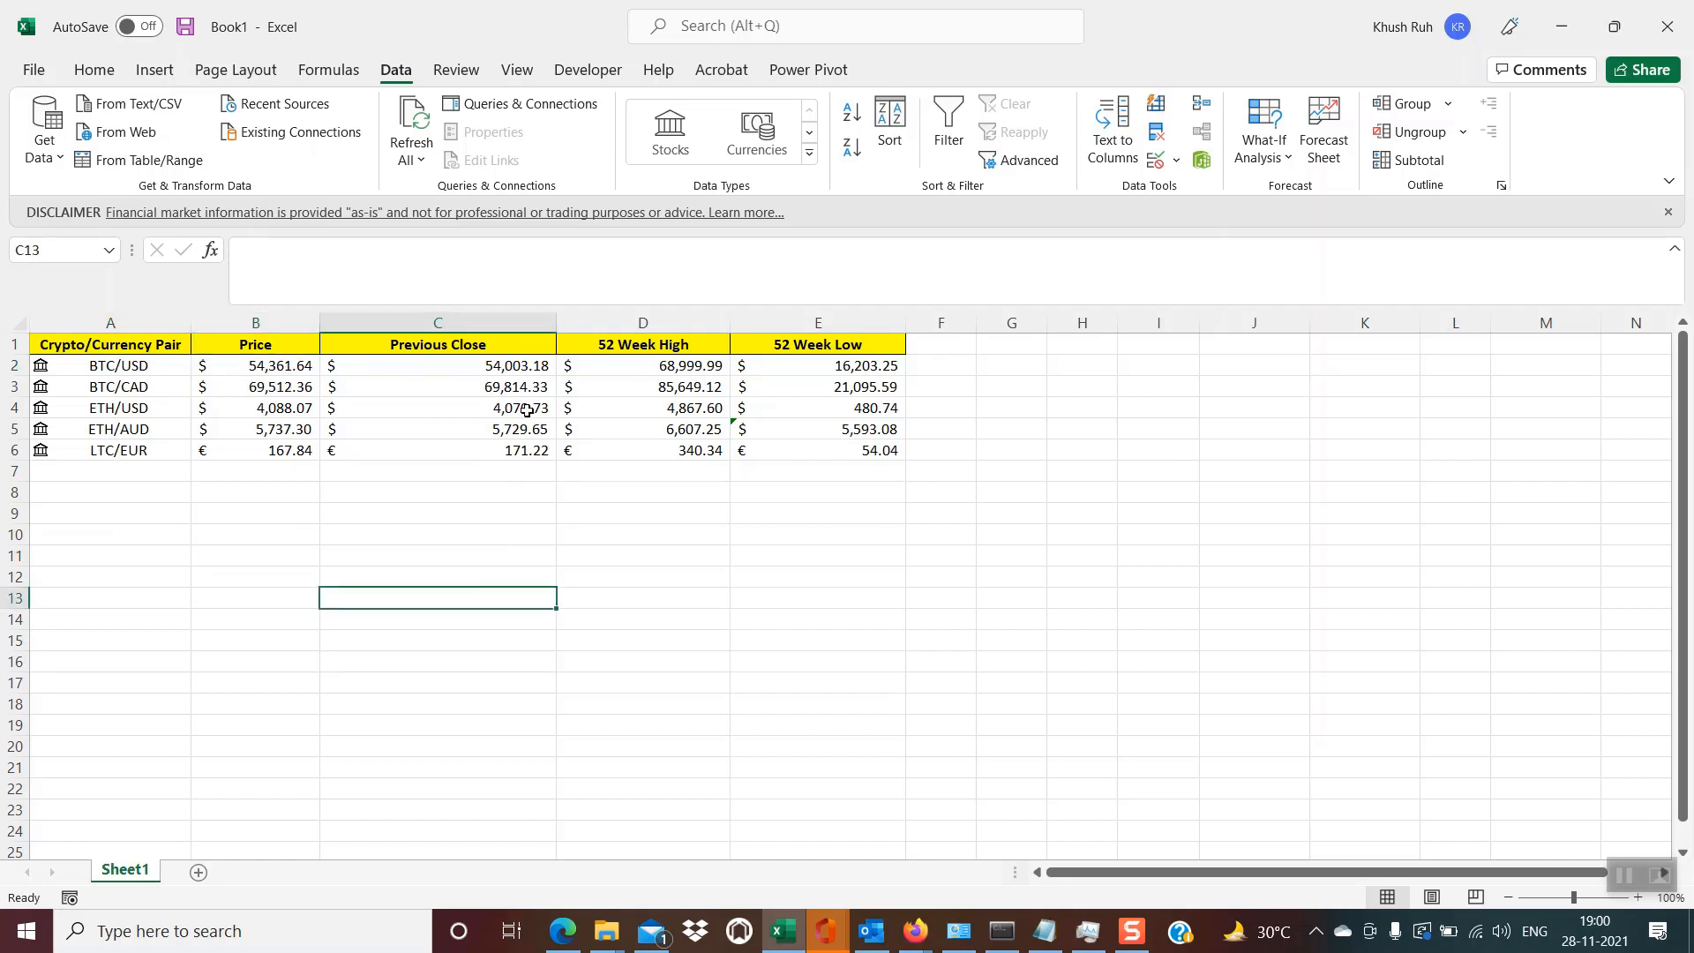
- Refresh all the market data on Sheet1 twice
{"action": "left_click", "coordinate": [413, 123]}
{"action": "left_click", "coordinate": [412, 124]}
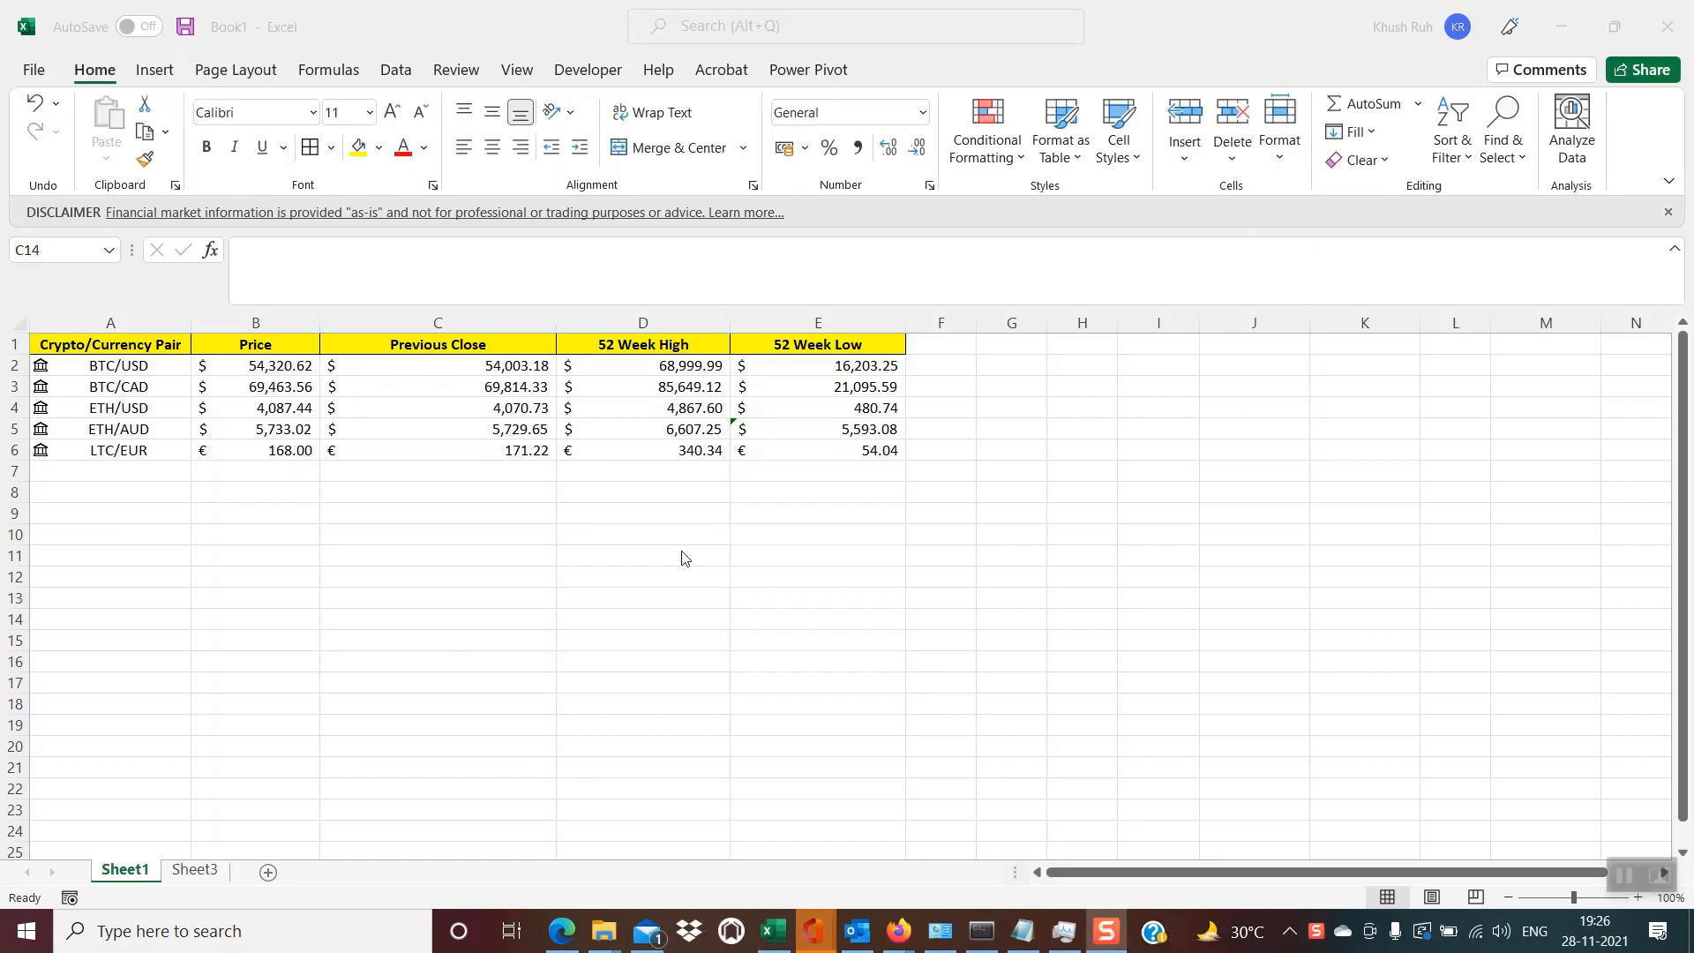
- Switch to Sheet3, go over its crypto/currency pairs and select the BTC/USD pair in cell A2
{"action": "left_click", "coordinate": [193, 872]}
{"action": "left_click", "coordinate": [176, 538]}
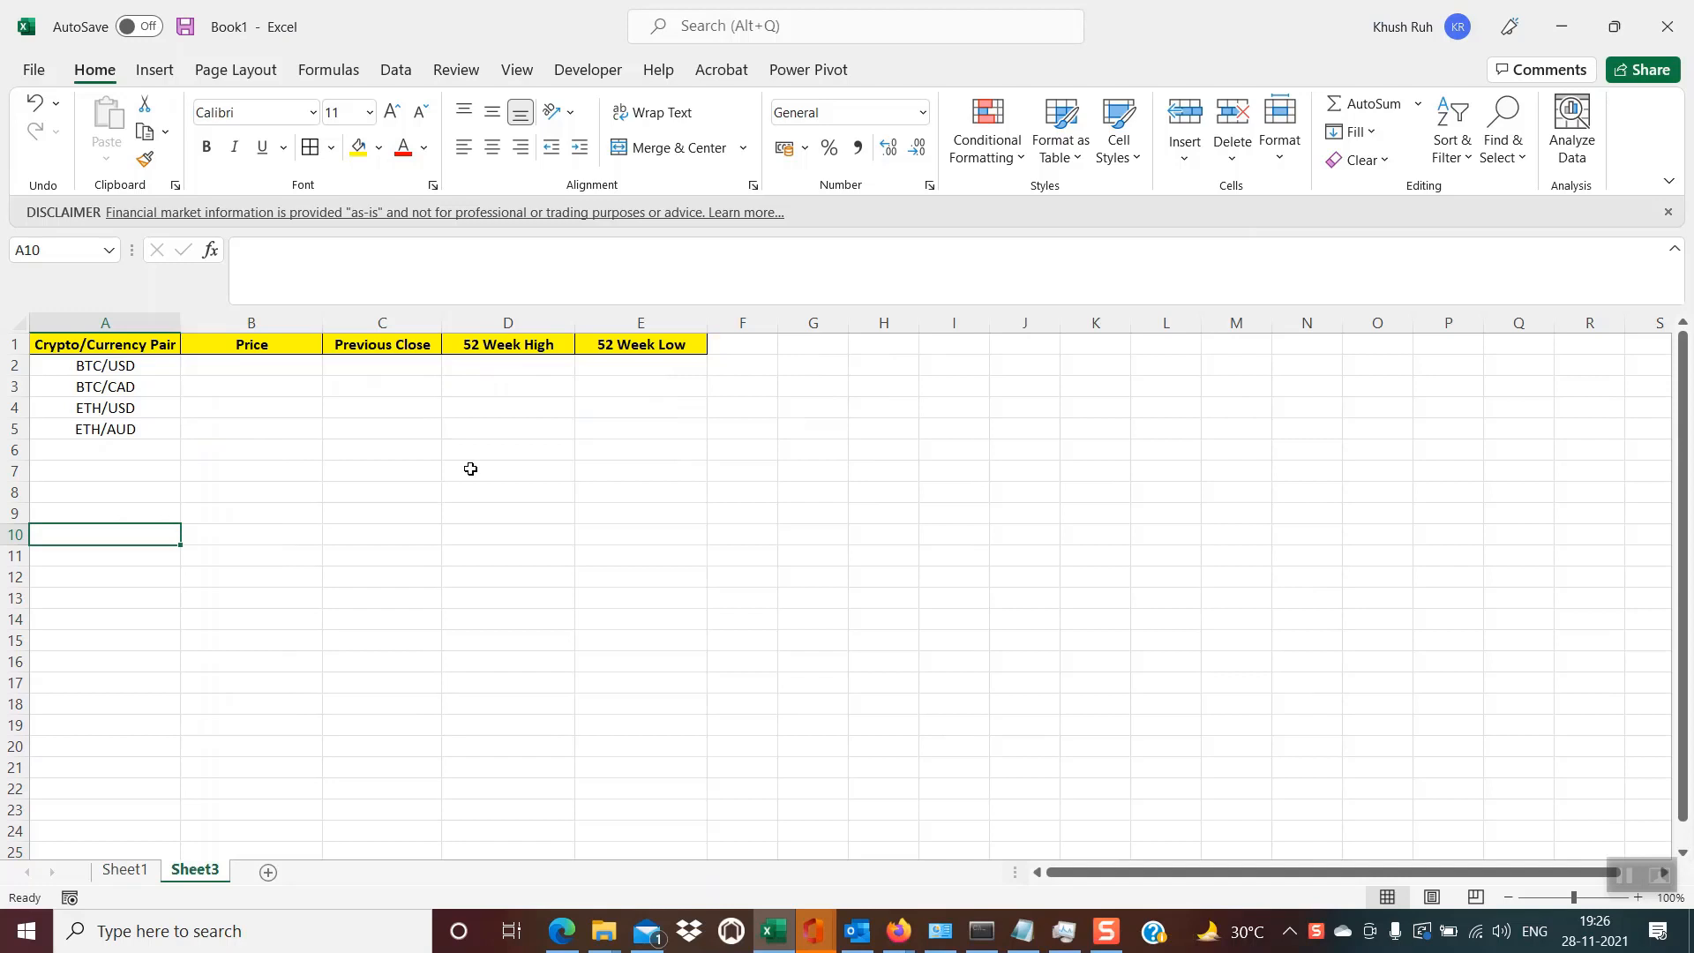
{"action": "left_click", "coordinate": [120, 369]}
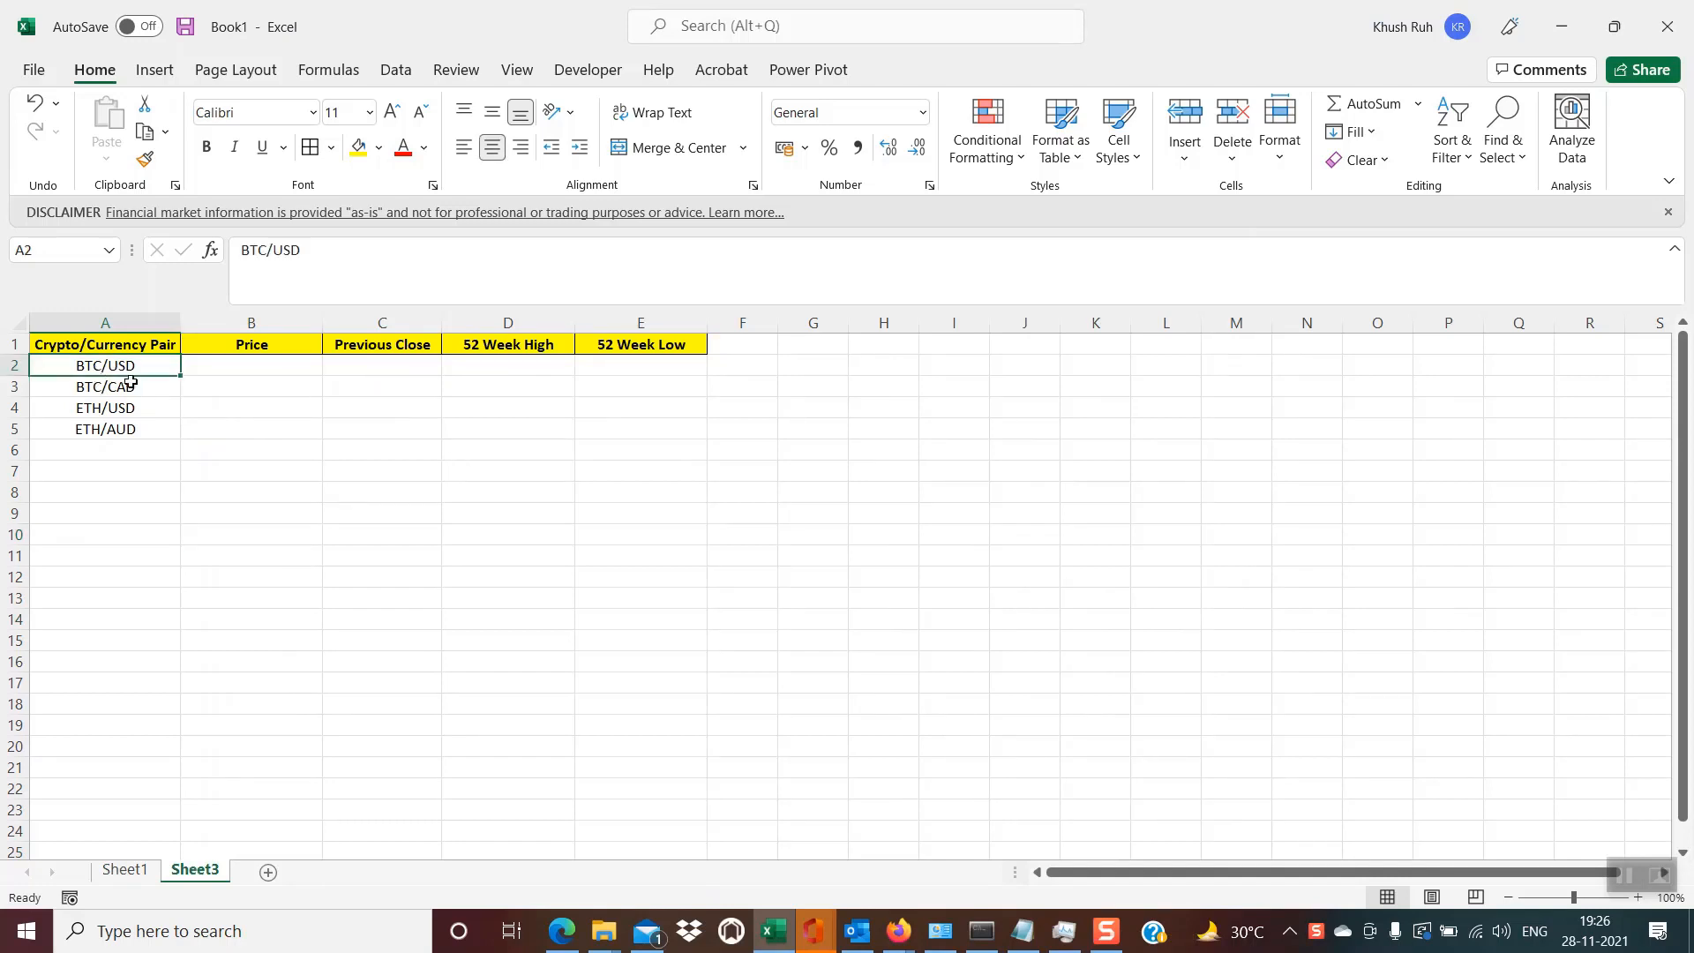
{"action": "left_click", "coordinate": [203, 422]}
{"action": "left_click", "coordinate": [114, 366]}
{"action": "left_click", "coordinate": [274, 370]}
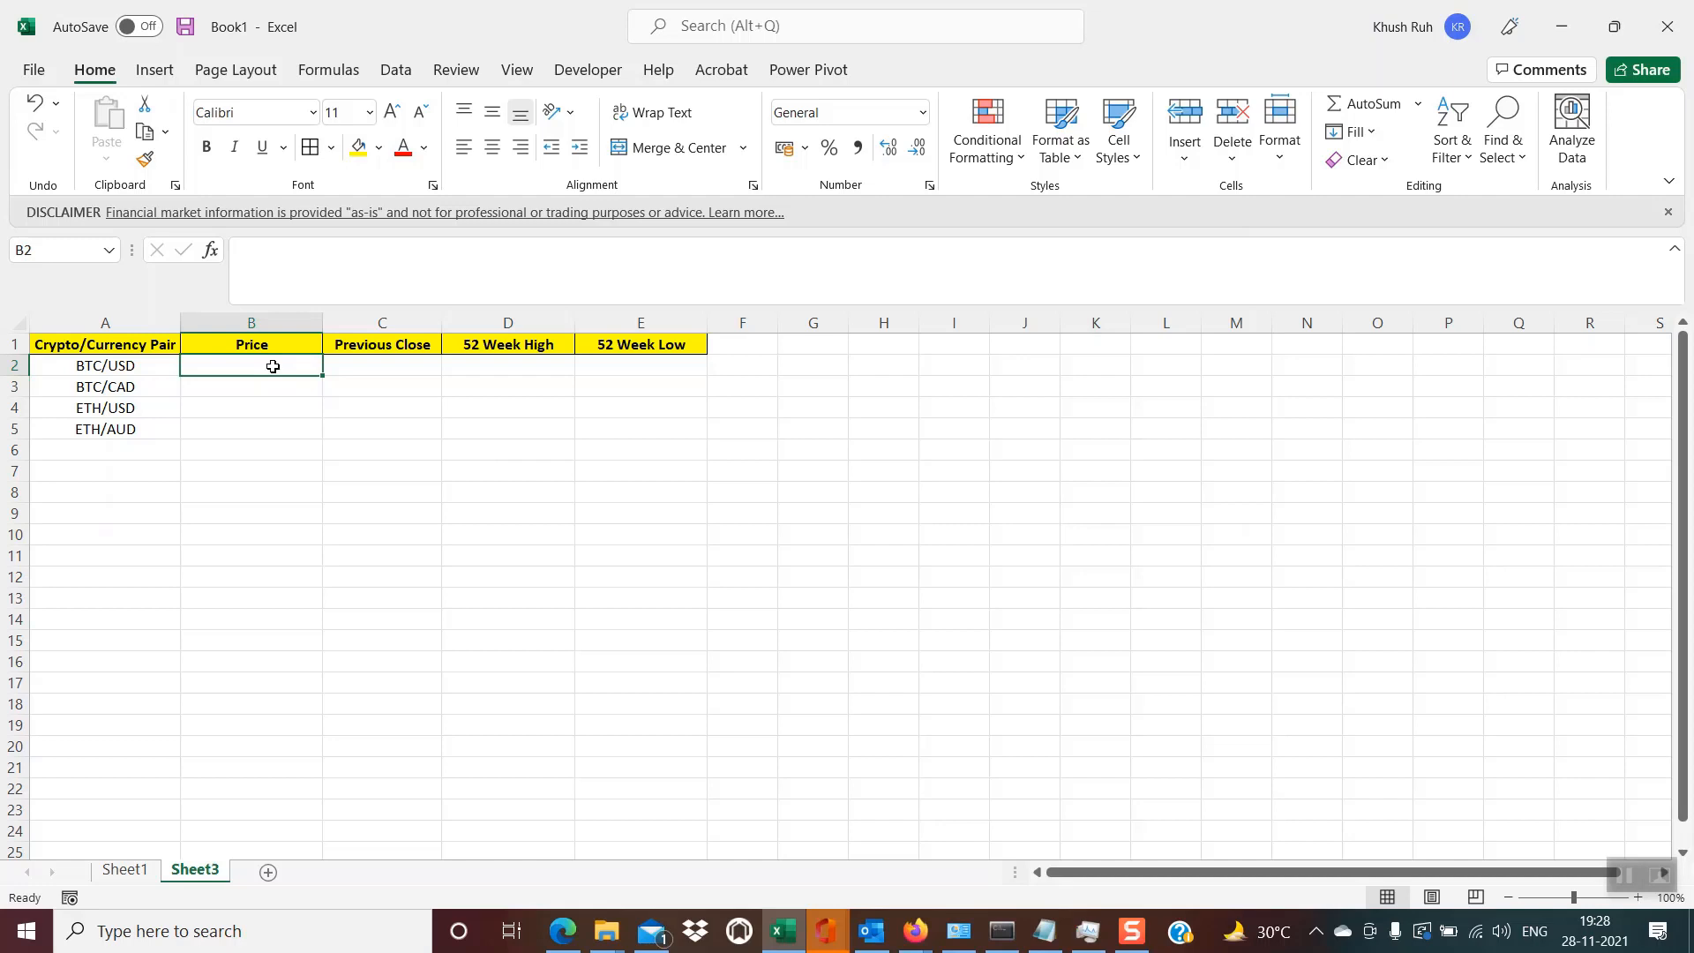
{"action": "key", "text": "Left"}
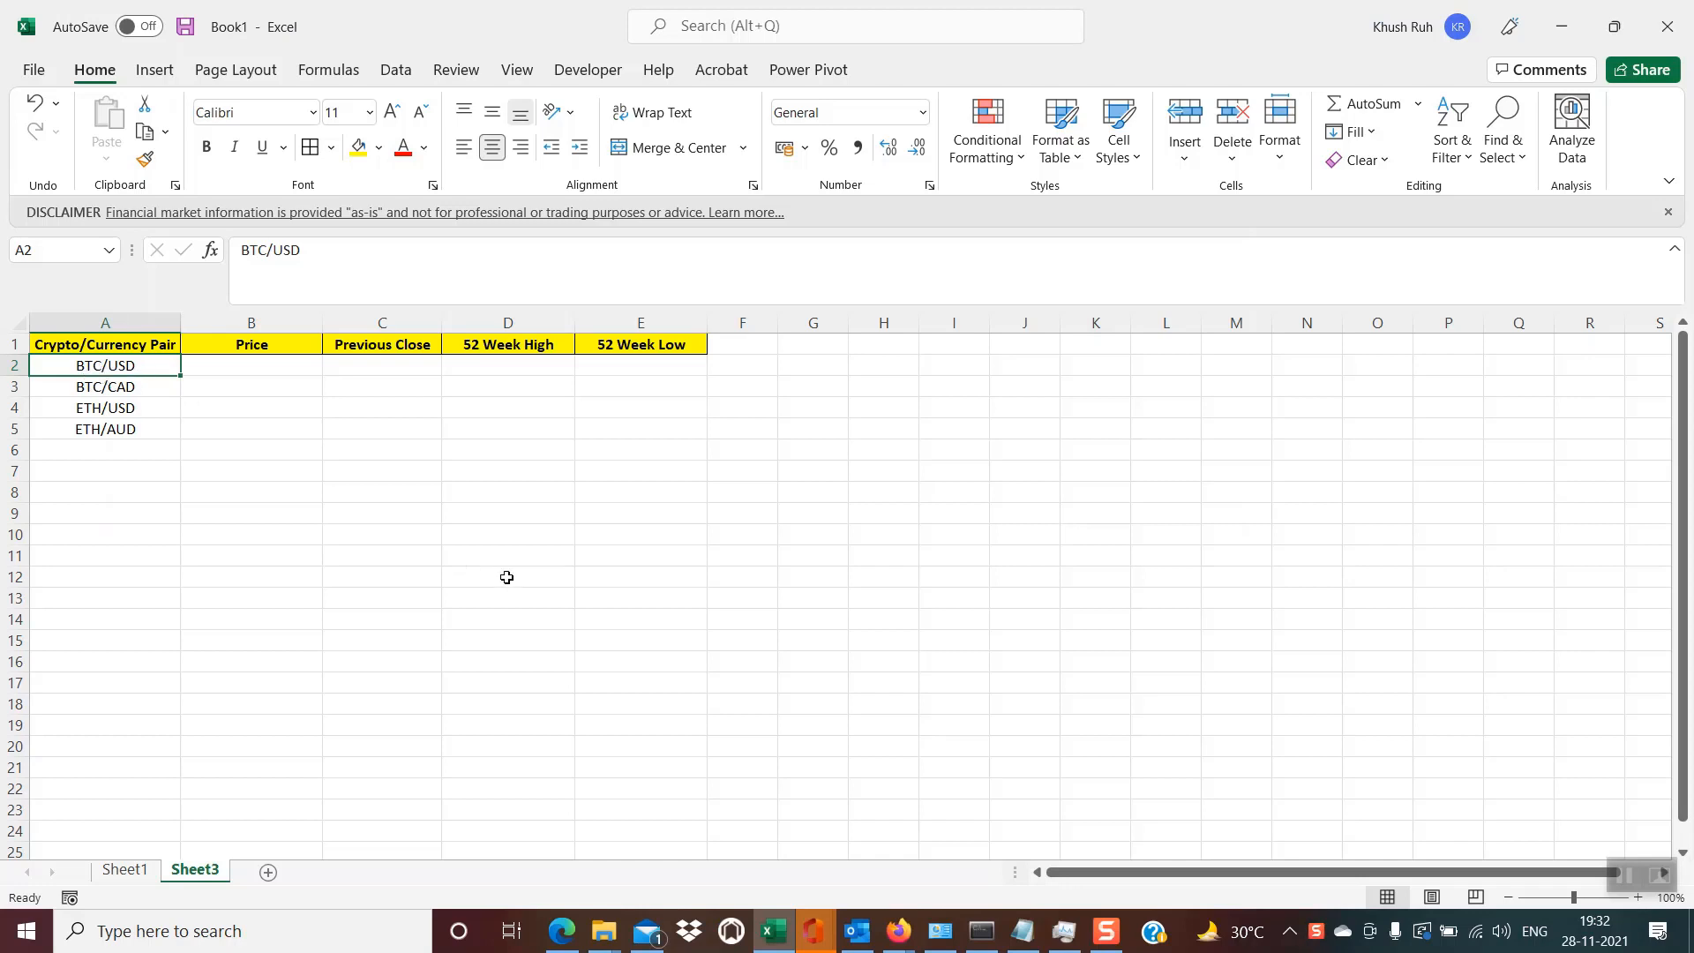
- Switch to the Notepad note and highlight the CRYPTO SYMBOL part of the pair format
{"action": "left_click", "coordinate": [1023, 933]}
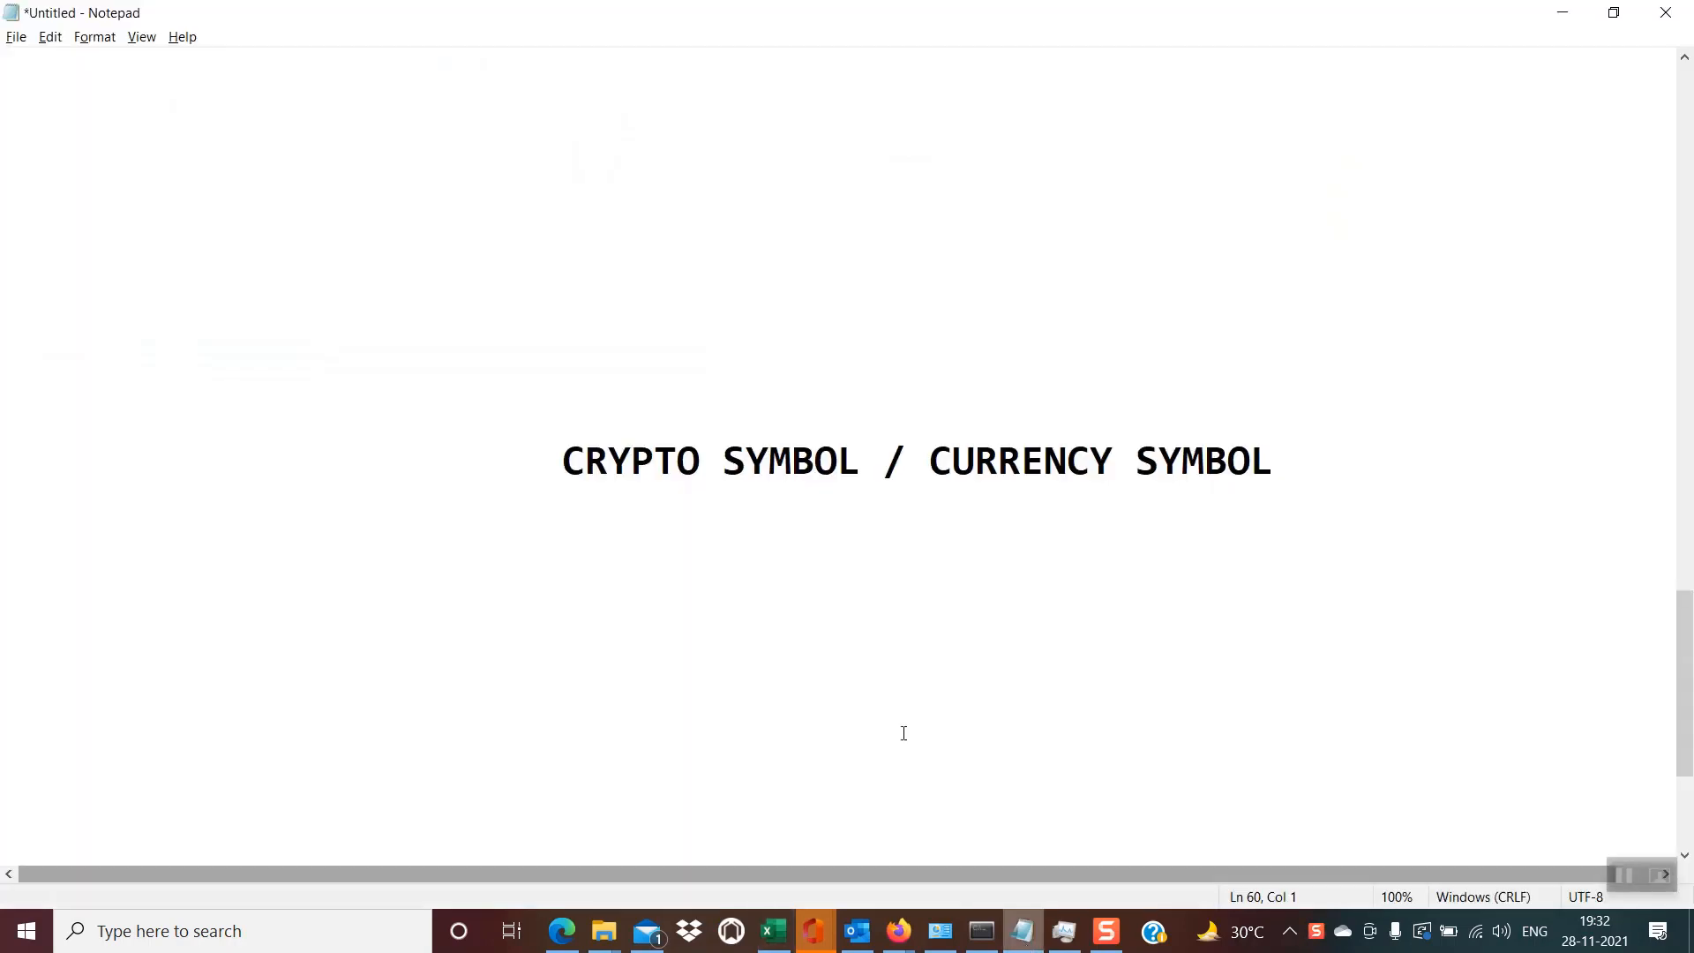
{"action": "left_click", "coordinate": [562, 478]}
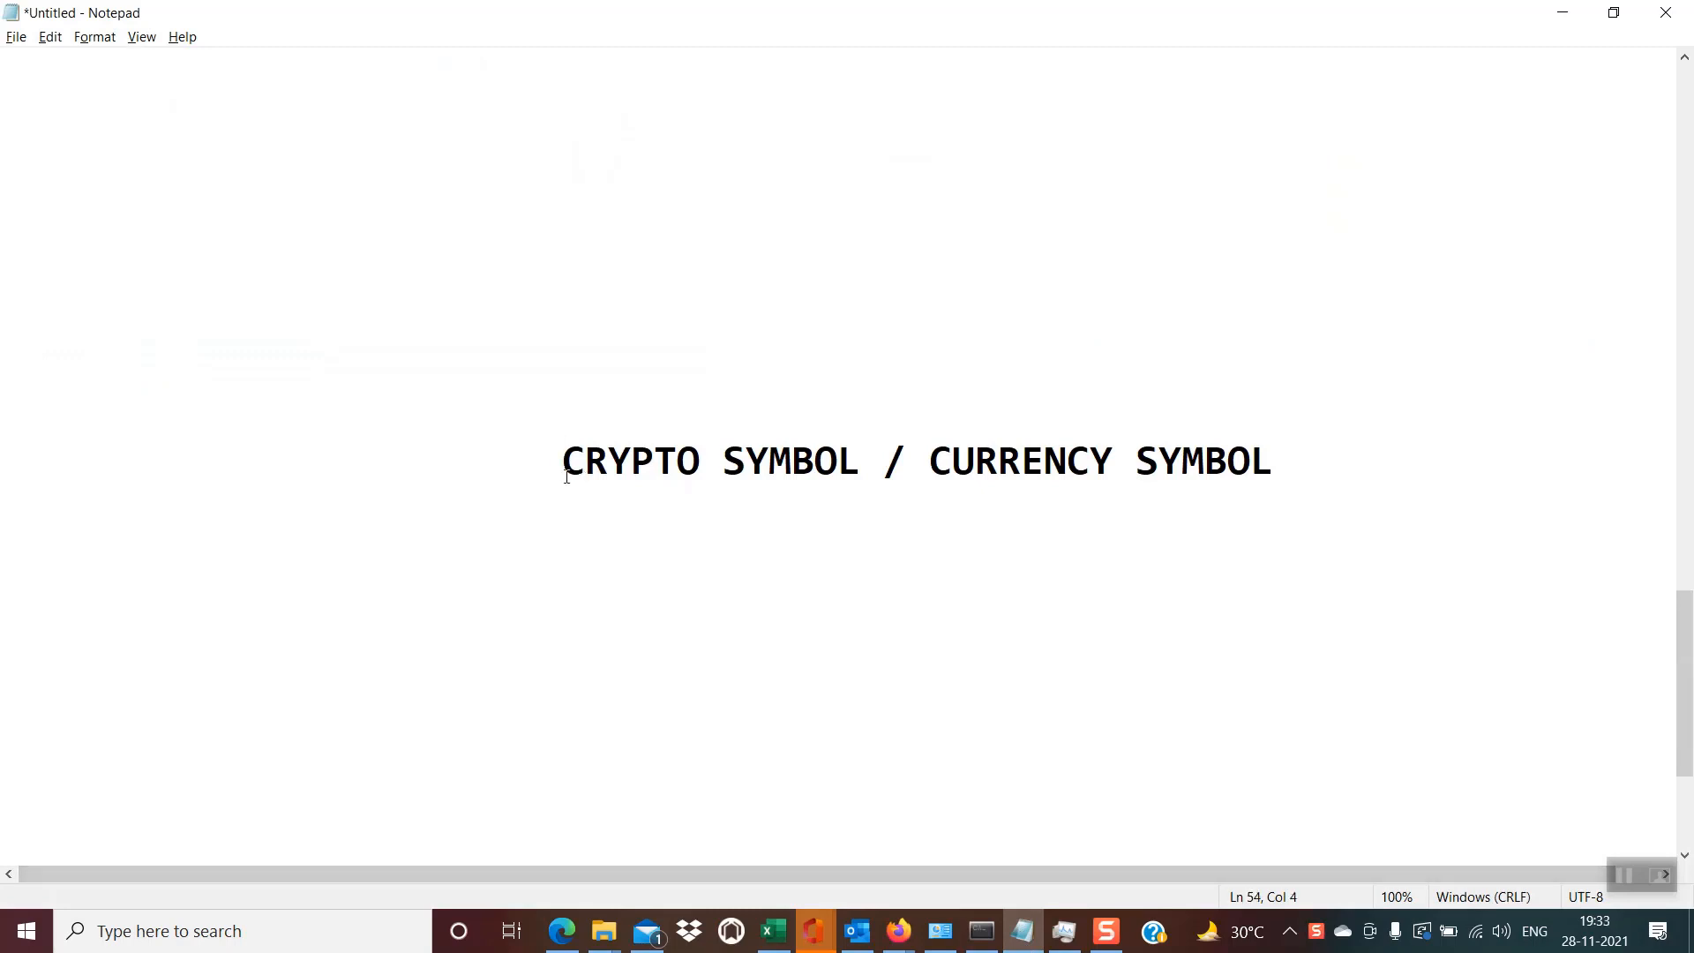
{"action": "key", "text": "shift+Right"}
{"action": "key", "text": "shift+Right"}
{"action": "key", "text": "shift+Right"}
{"action": "key", "text": "shift+Right"}
{"action": "key", "text": "shift+Right"}
{"action": "key", "text": "shift+Right"}
{"action": "key", "text": "shift+Right"}
{"action": "key", "text": "shift+Right"}
{"action": "key", "text": "shift+Right"}
{"action": "key", "text": "shift+Right"}
{"action": "key", "text": "shift+Right"}
{"action": "key", "text": "shift+Right"}
{"action": "key", "text": "shift+Right"}
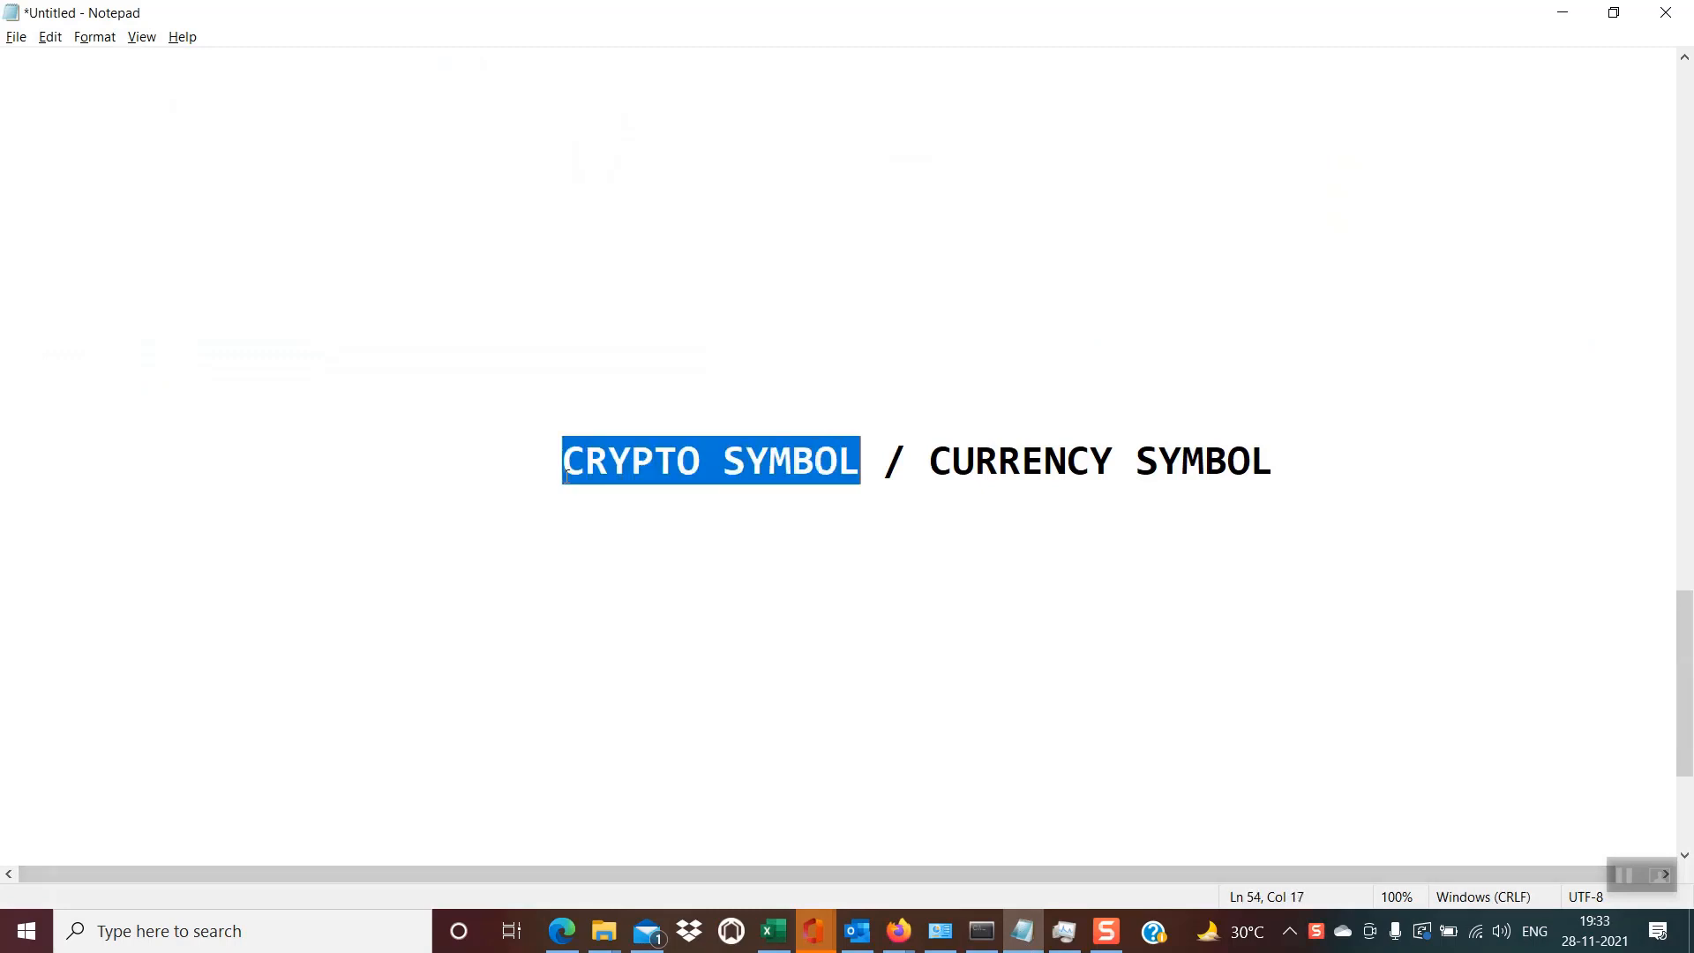
{"action": "key", "text": "Right"}
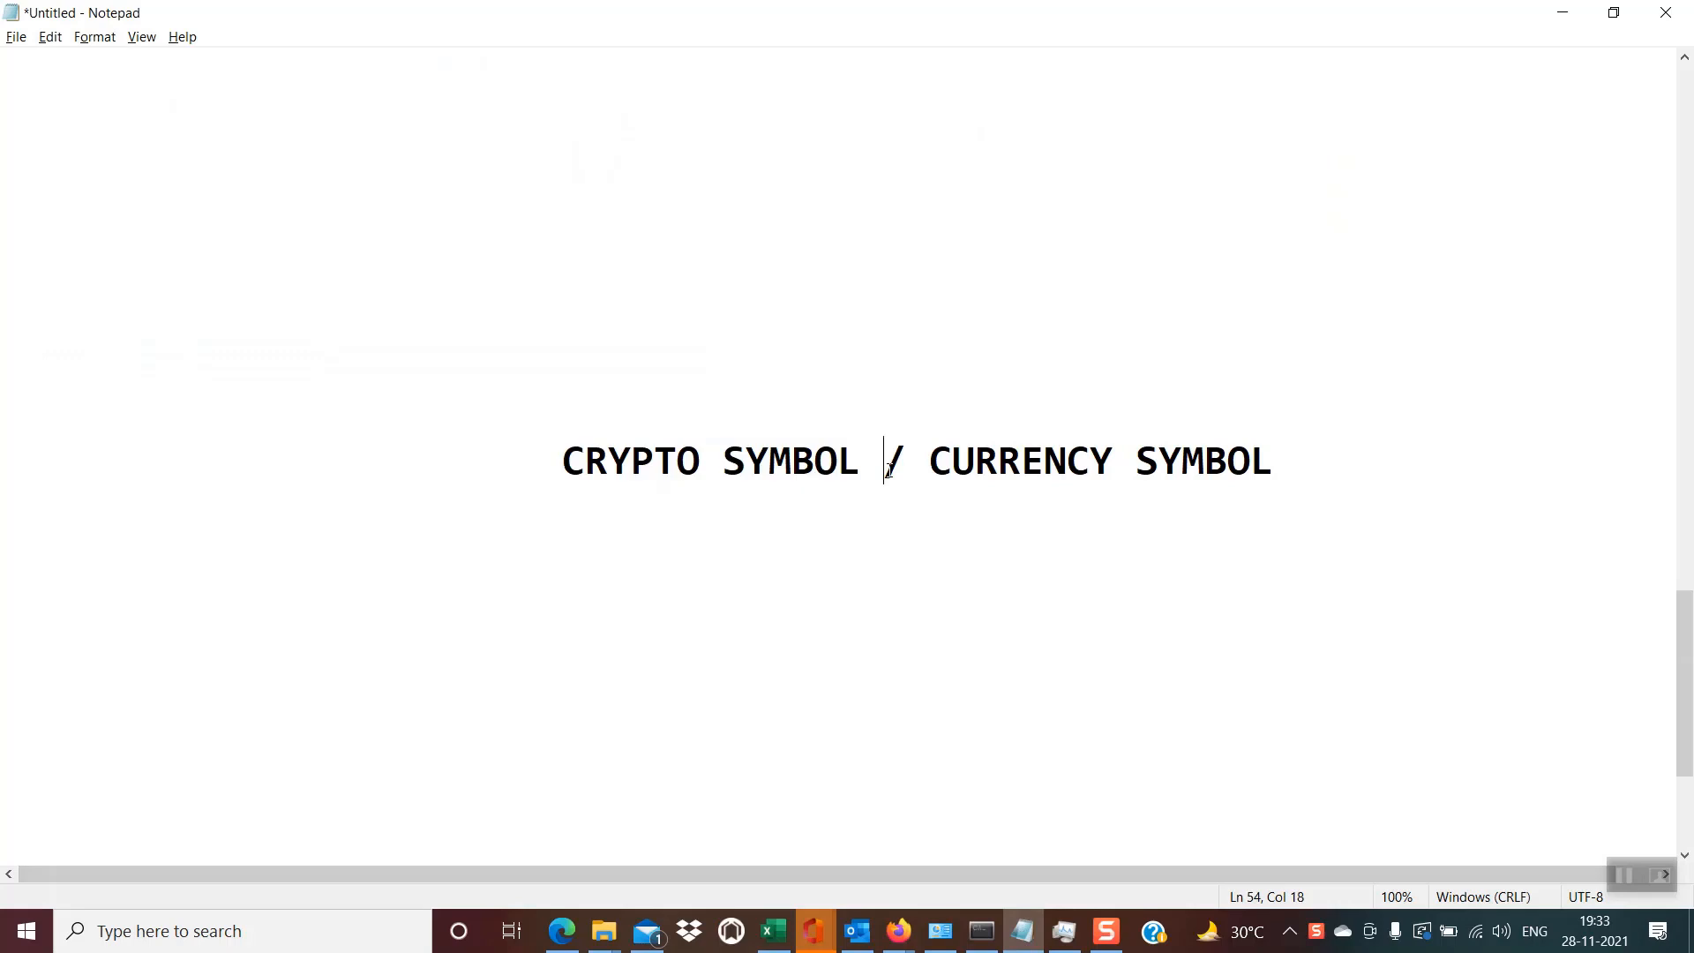
- Highlight the slash separator and the CURRENCY SYMBOL part of the pair format in the note
{"action": "key", "text": "shift+Right"}
{"action": "key", "text": "Right"}
{"action": "key", "text": "Right"}
{"action": "key", "text": "shift+Right"}
{"action": "key", "text": "shift+Right"}
{"action": "key", "text": "shift+Right"}
{"action": "key", "text": "shift+Right"}
{"action": "key", "text": "shift+Right"}
{"action": "key", "text": "shift+Right"}
{"action": "key", "text": "shift+Right"}
{"action": "key", "text": "shift+Right"}
{"action": "key", "text": "shift+Right"}
{"action": "key", "text": "shift+Right"}
{"action": "key", "text": "shift+Right"}
{"action": "key", "text": "shift+Right"}
{"action": "key", "text": "shift+Right"}
{"action": "key", "text": "shift+Right"}
{"action": "key", "text": "shift+Right"}
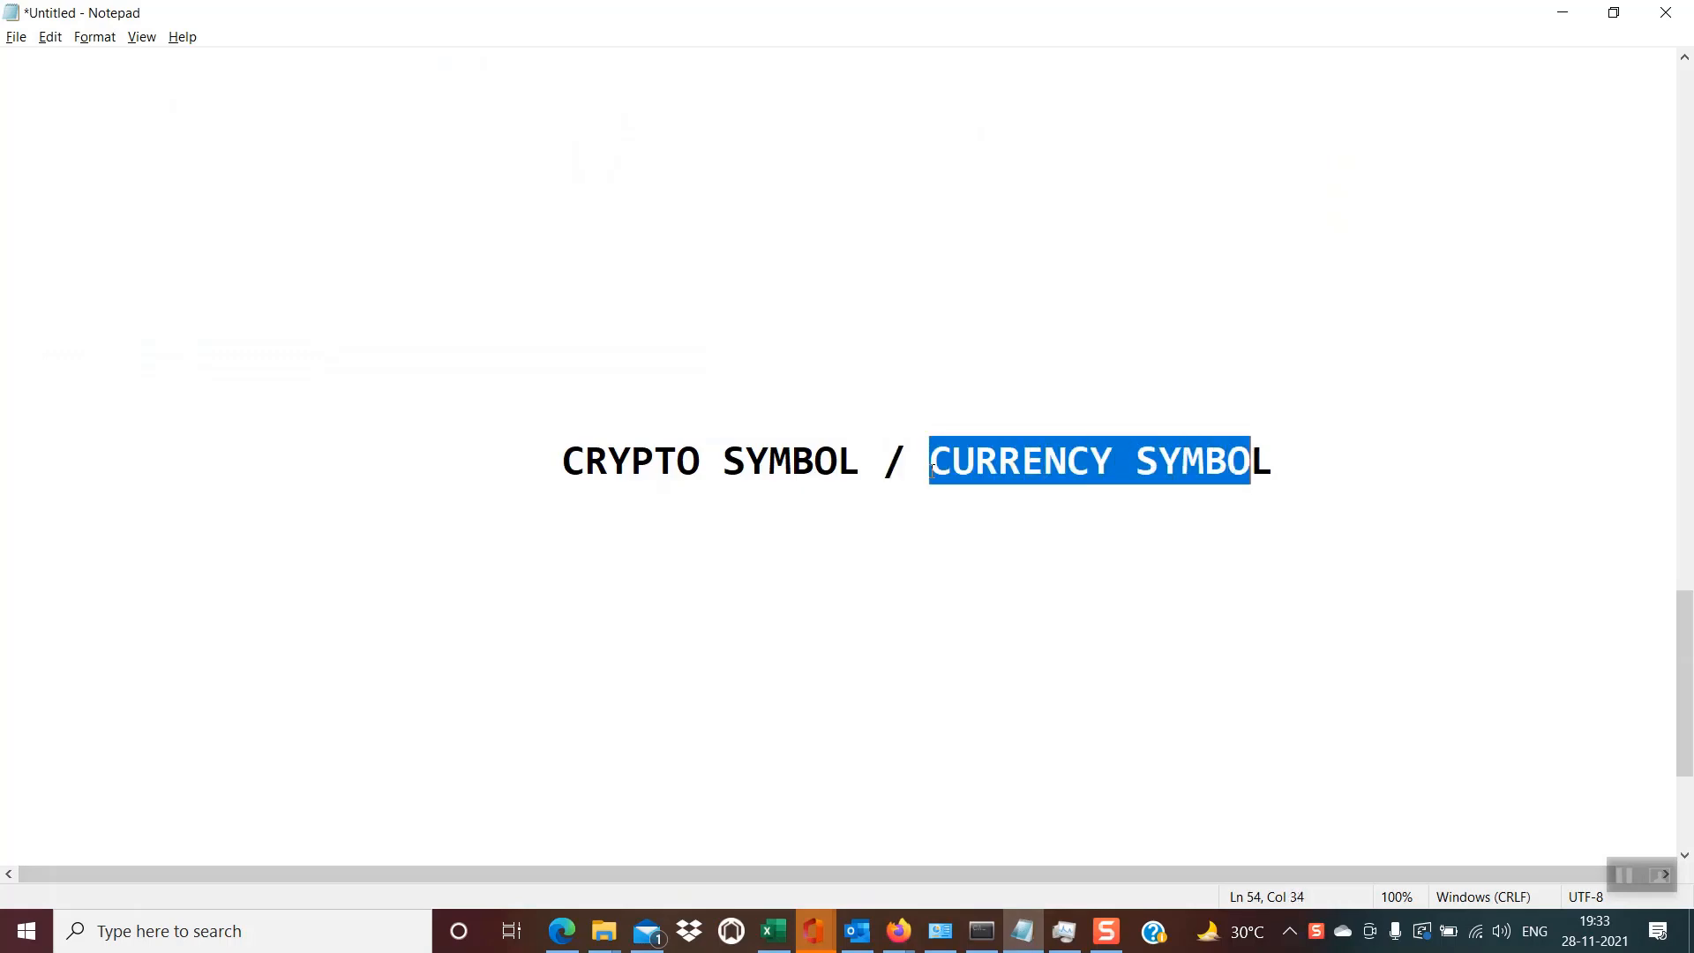
- Return to Excel and go through the BTC/CAD, ETH/USD and ETH/AUD pairs in column A of Sheet3
{"action": "key", "text": "alt+Tab"}
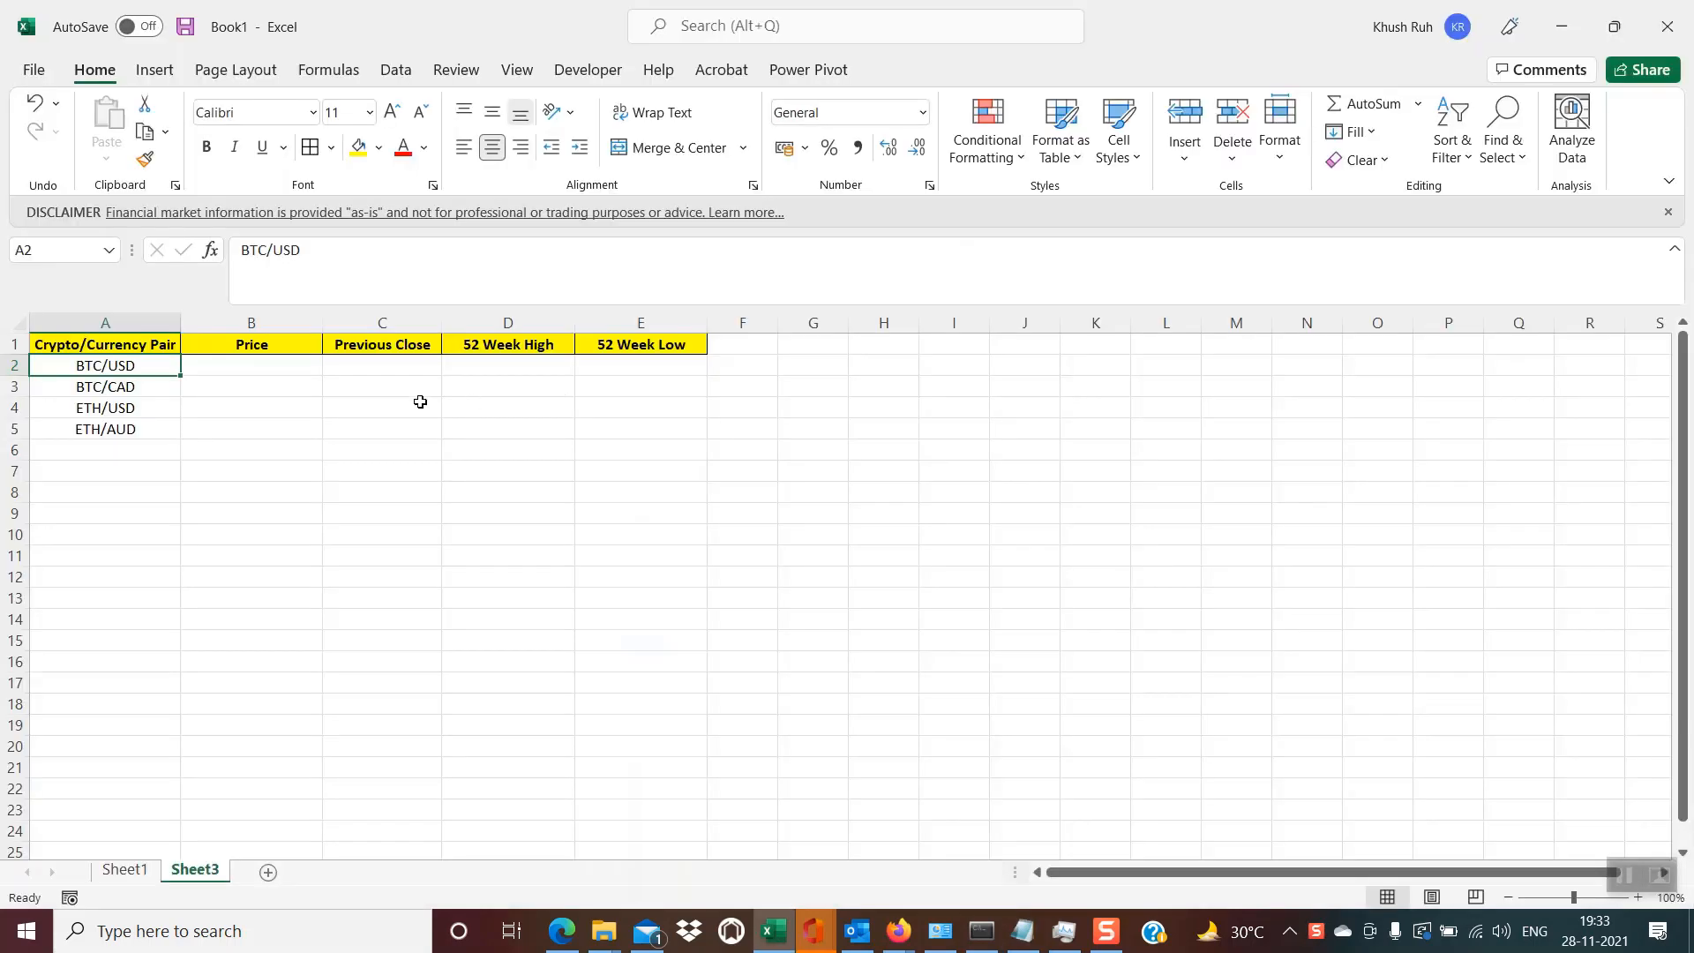
{"action": "left_click", "coordinate": [152, 385]}
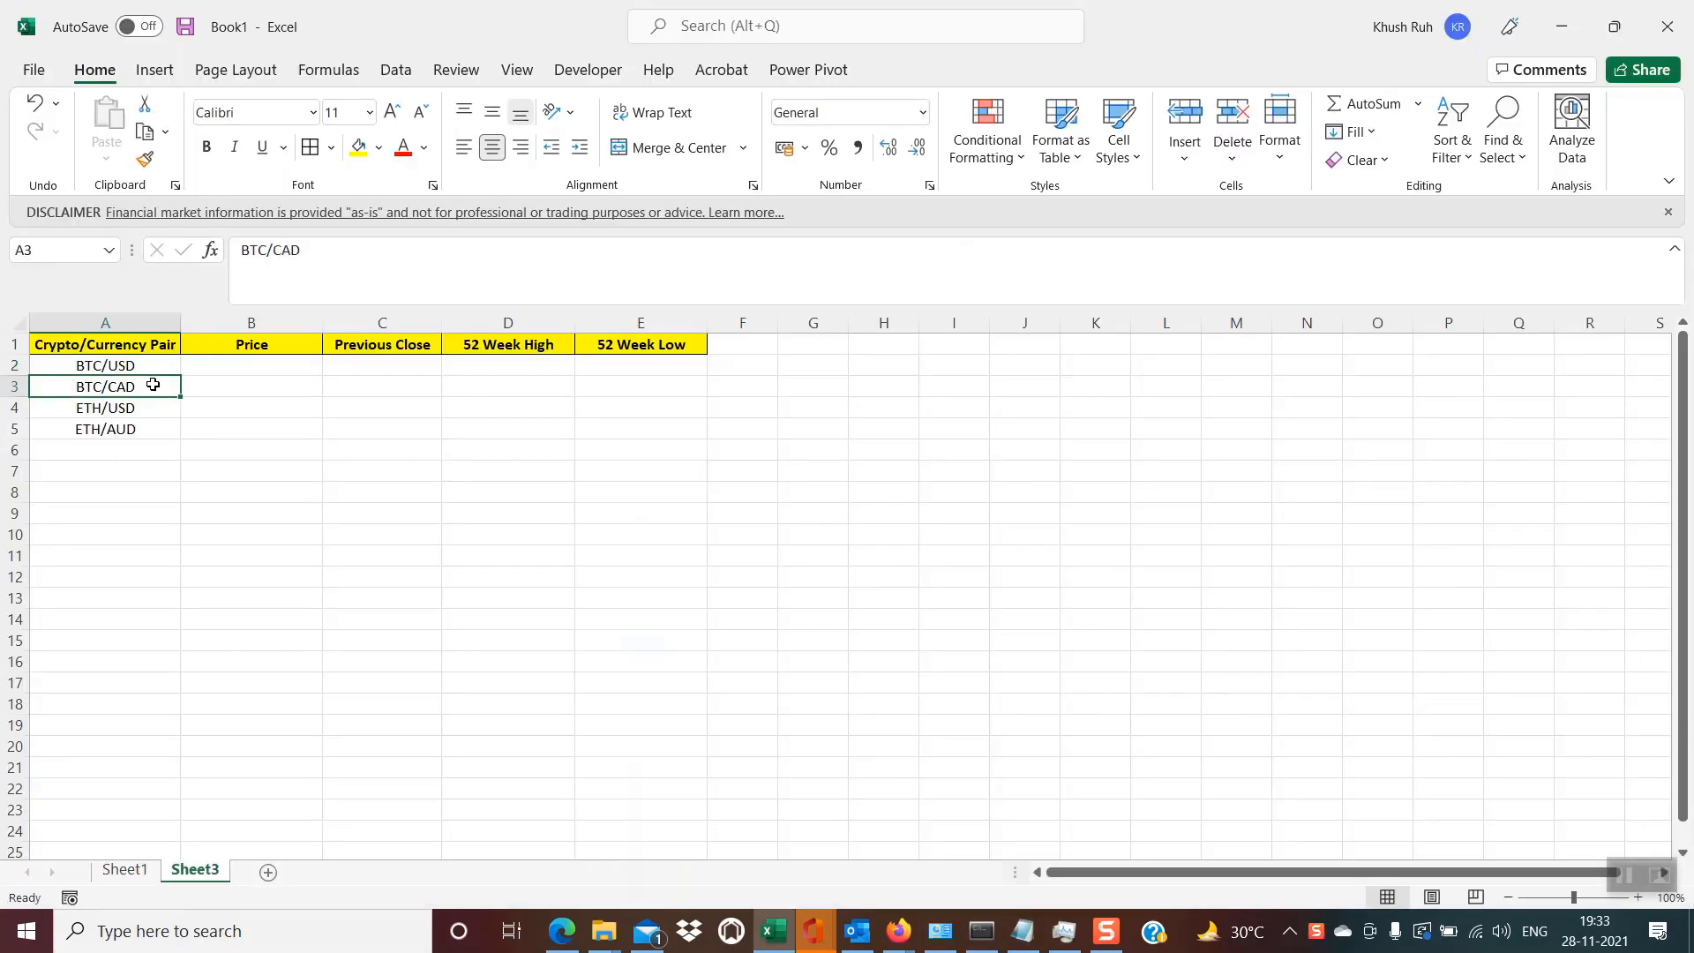
{"action": "key", "text": "Down"}
{"action": "key", "text": "Down"}
{"action": "left_click", "coordinate": [153, 384]}
{"action": "key", "text": "Down"}
{"action": "key", "text": "Down"}
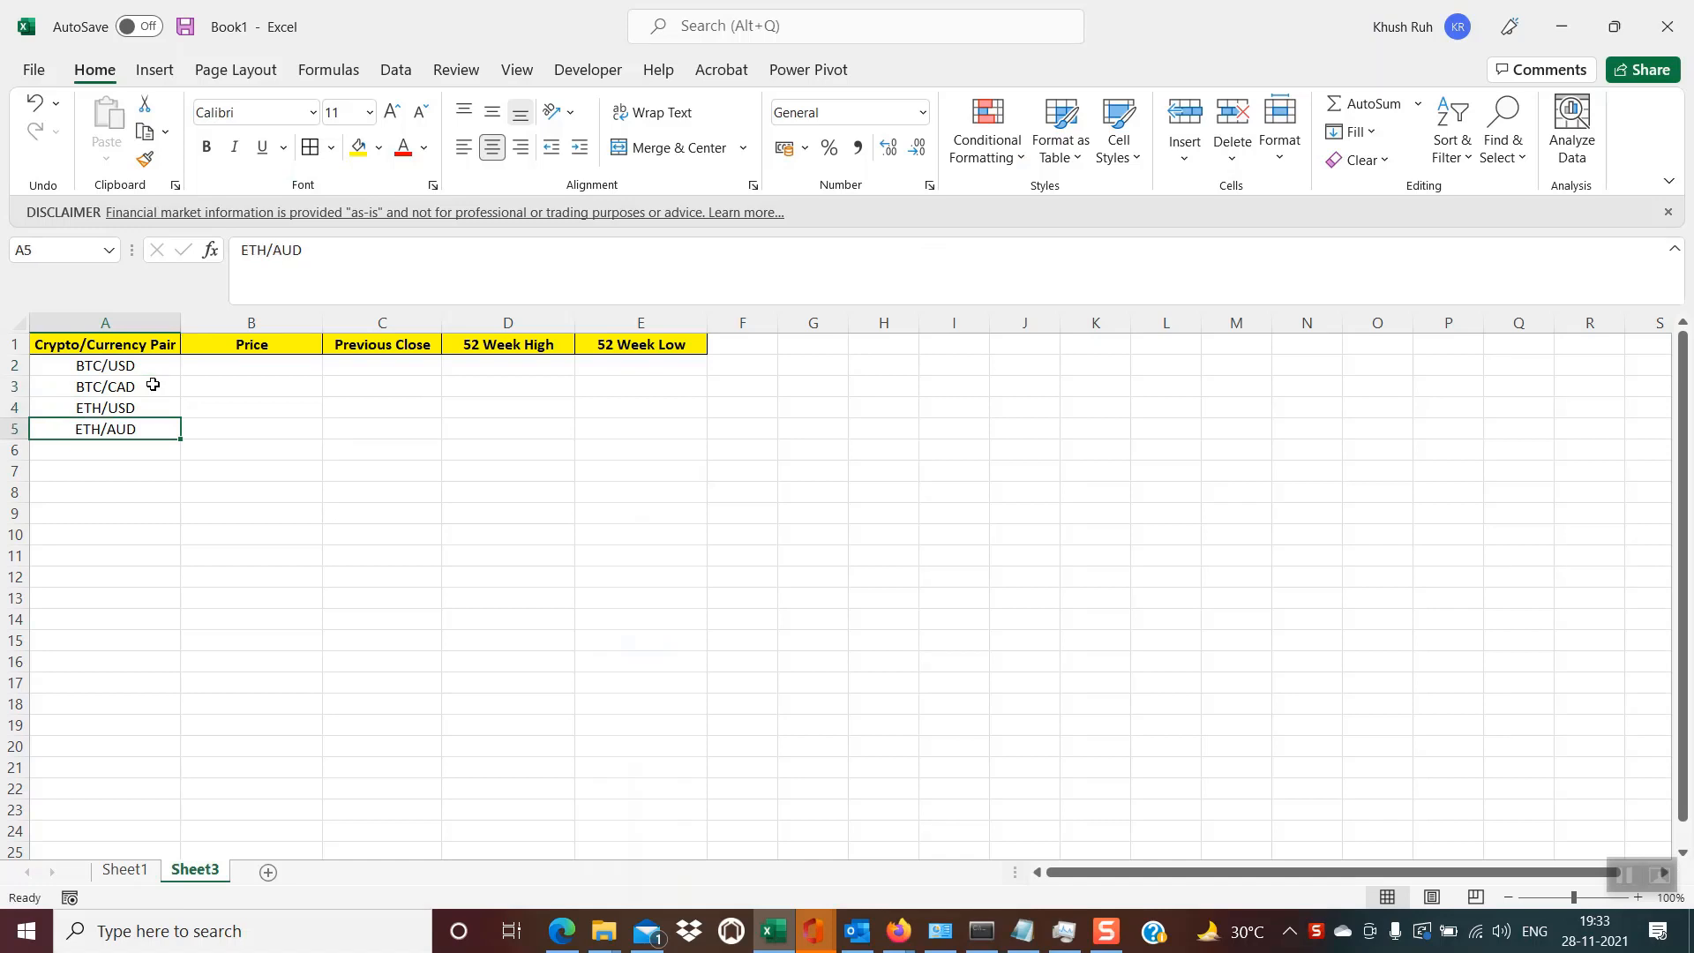
- Convert the BTC/USD pair in cell A2 to the Stocks data type
{"action": "left_click", "coordinate": [138, 369]}
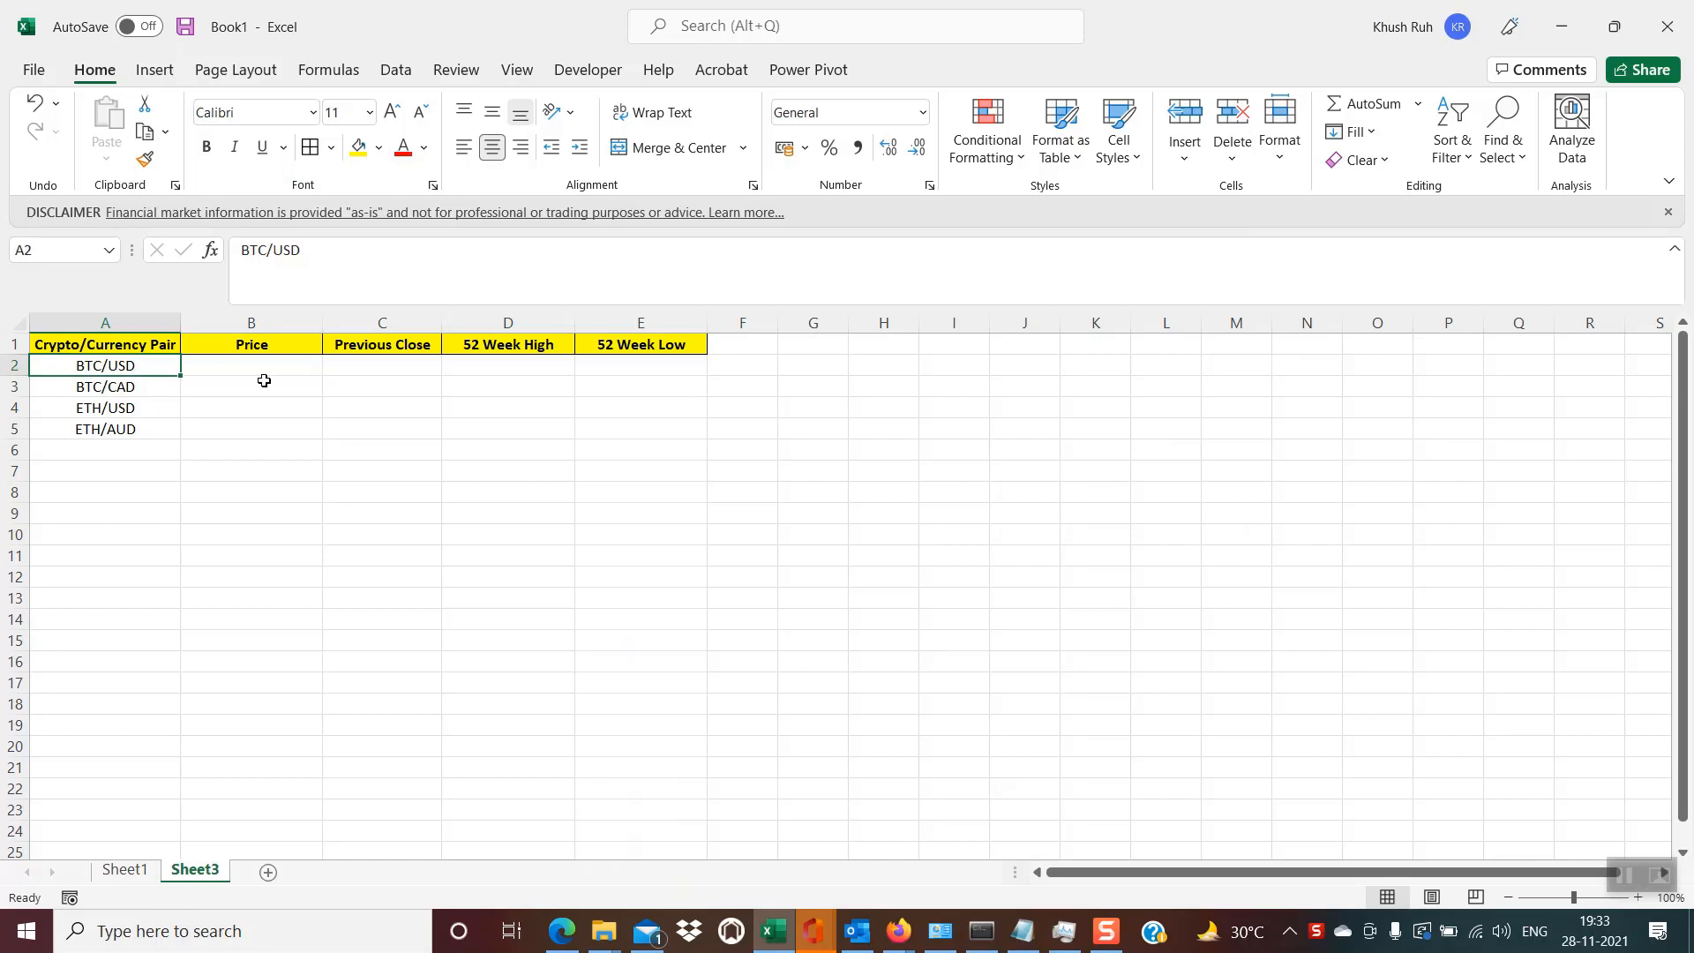
{"action": "left_click", "coordinate": [394, 74]}
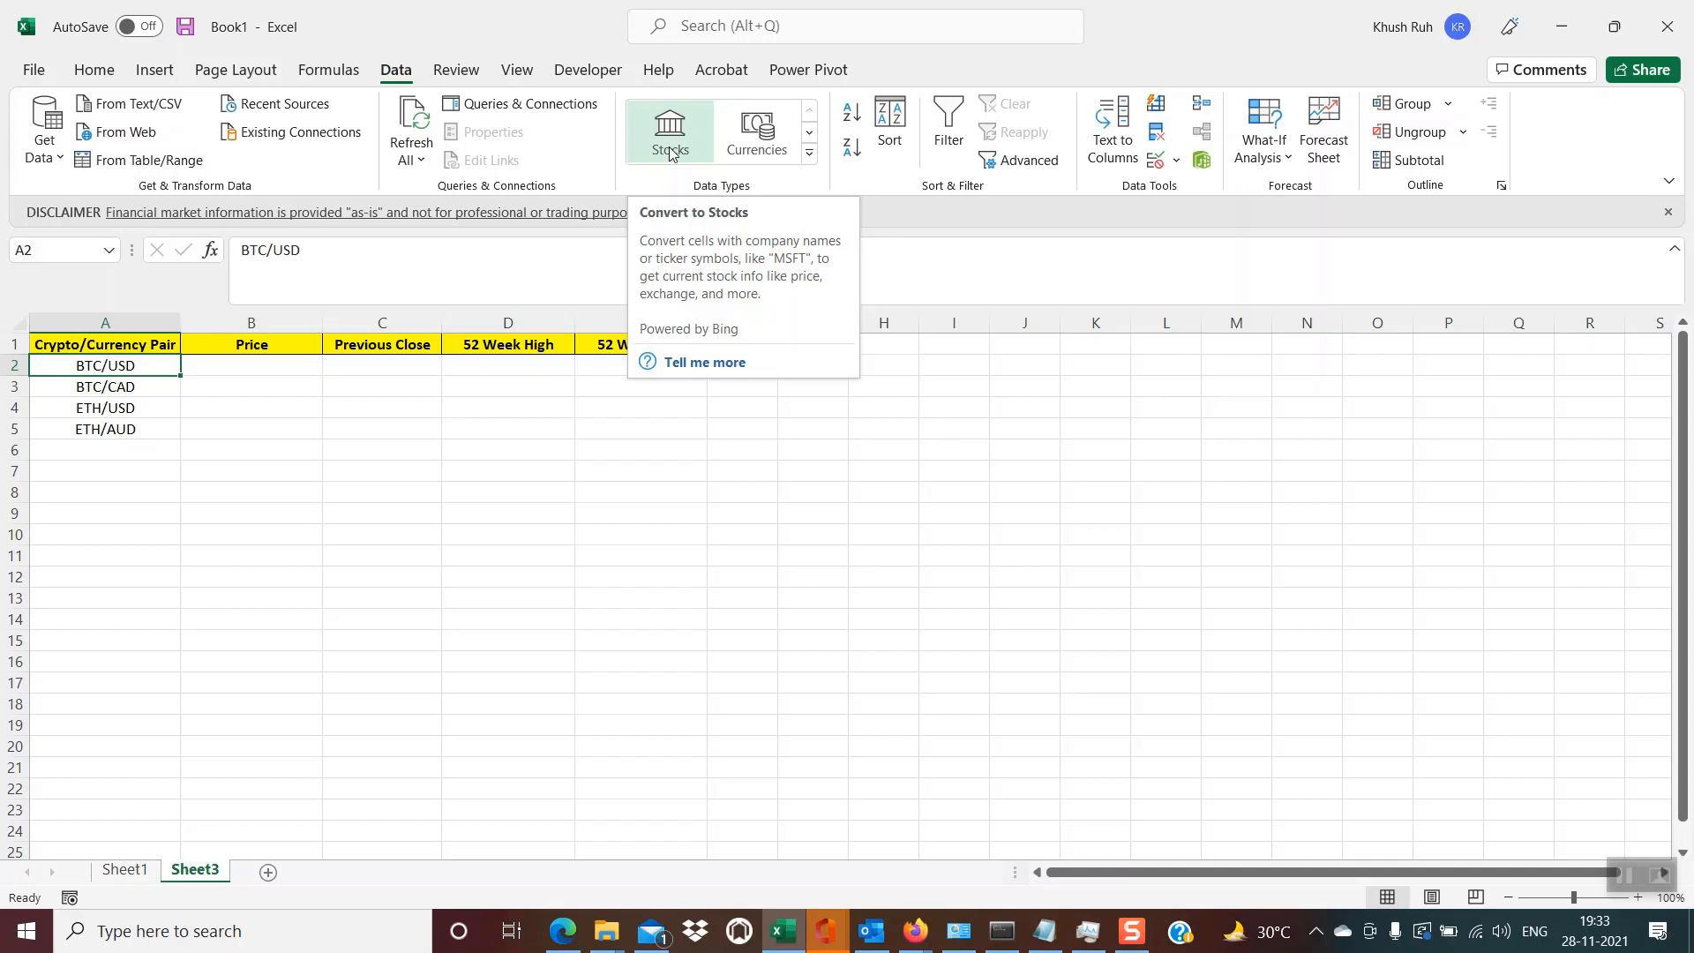
{"action": "left_click", "coordinate": [235, 421]}
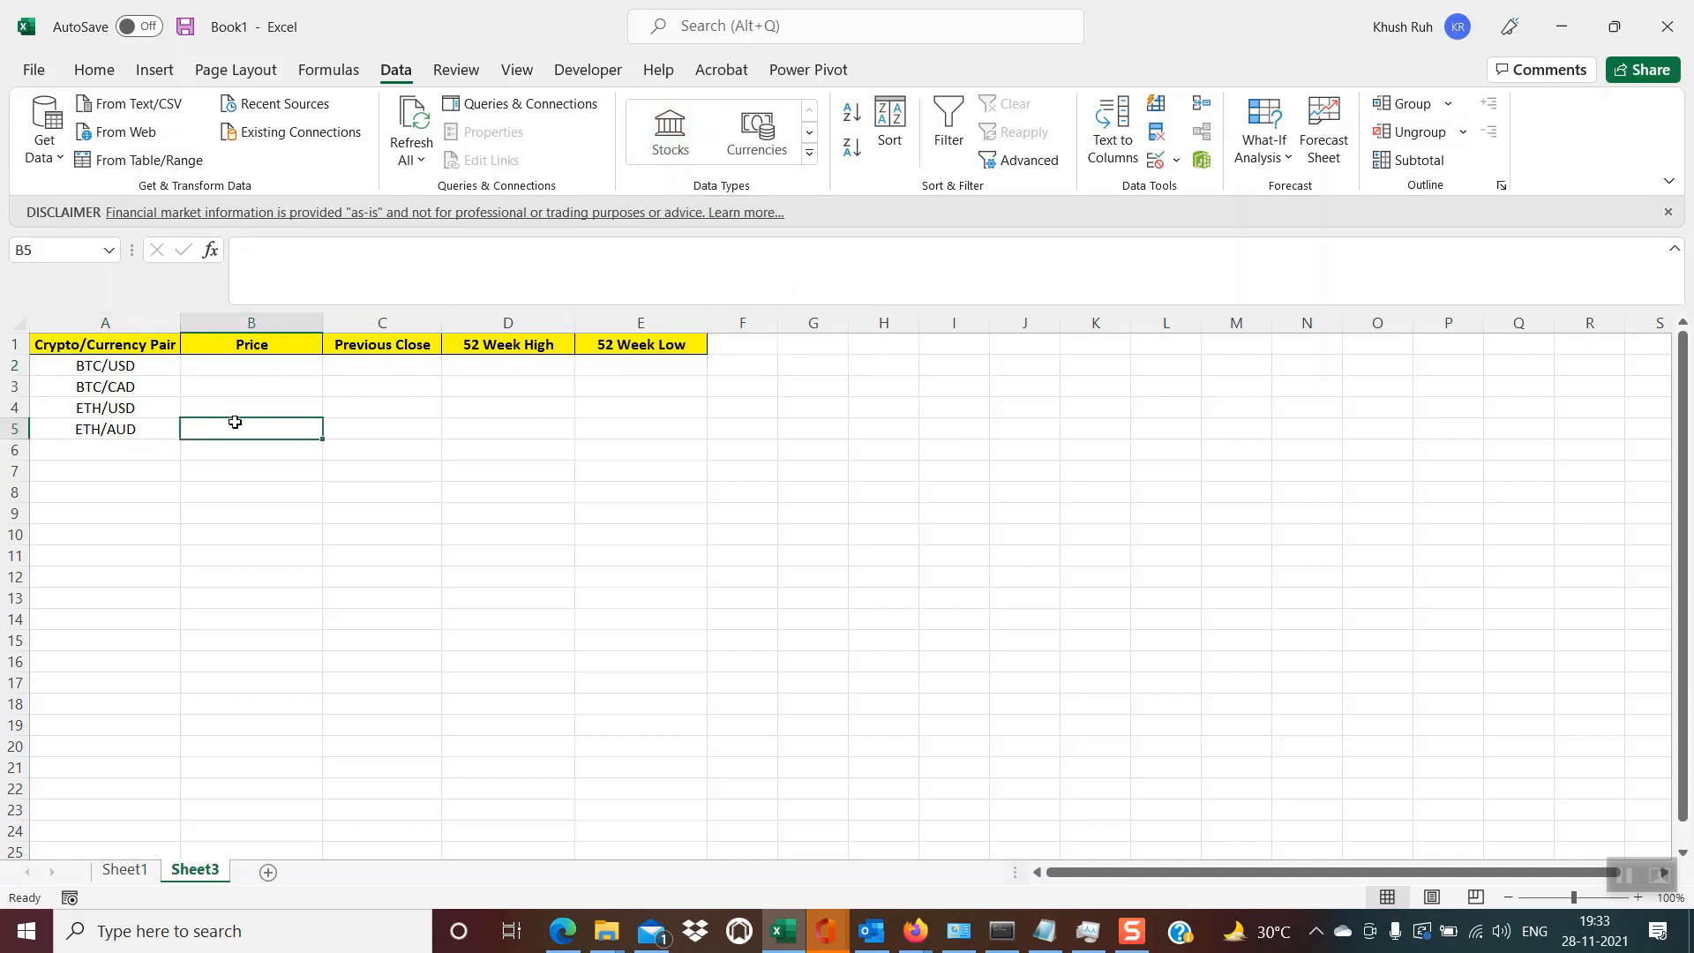
{"action": "left_click", "coordinate": [146, 368]}
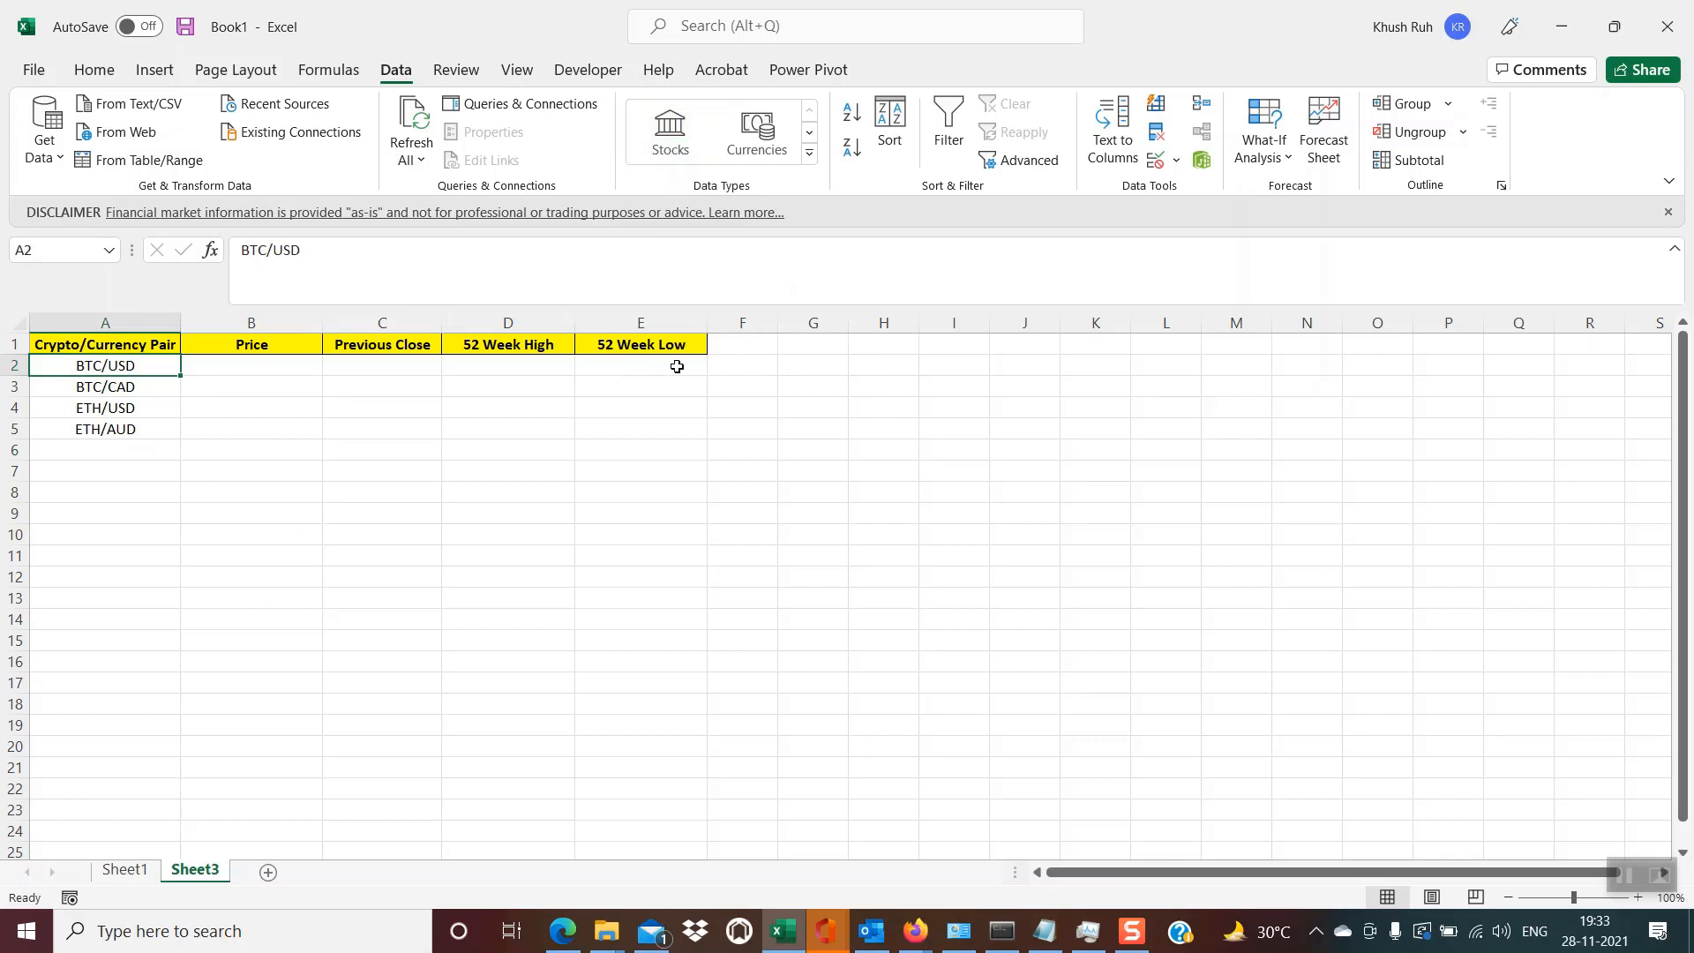
{"action": "left_click", "coordinate": [667, 124]}
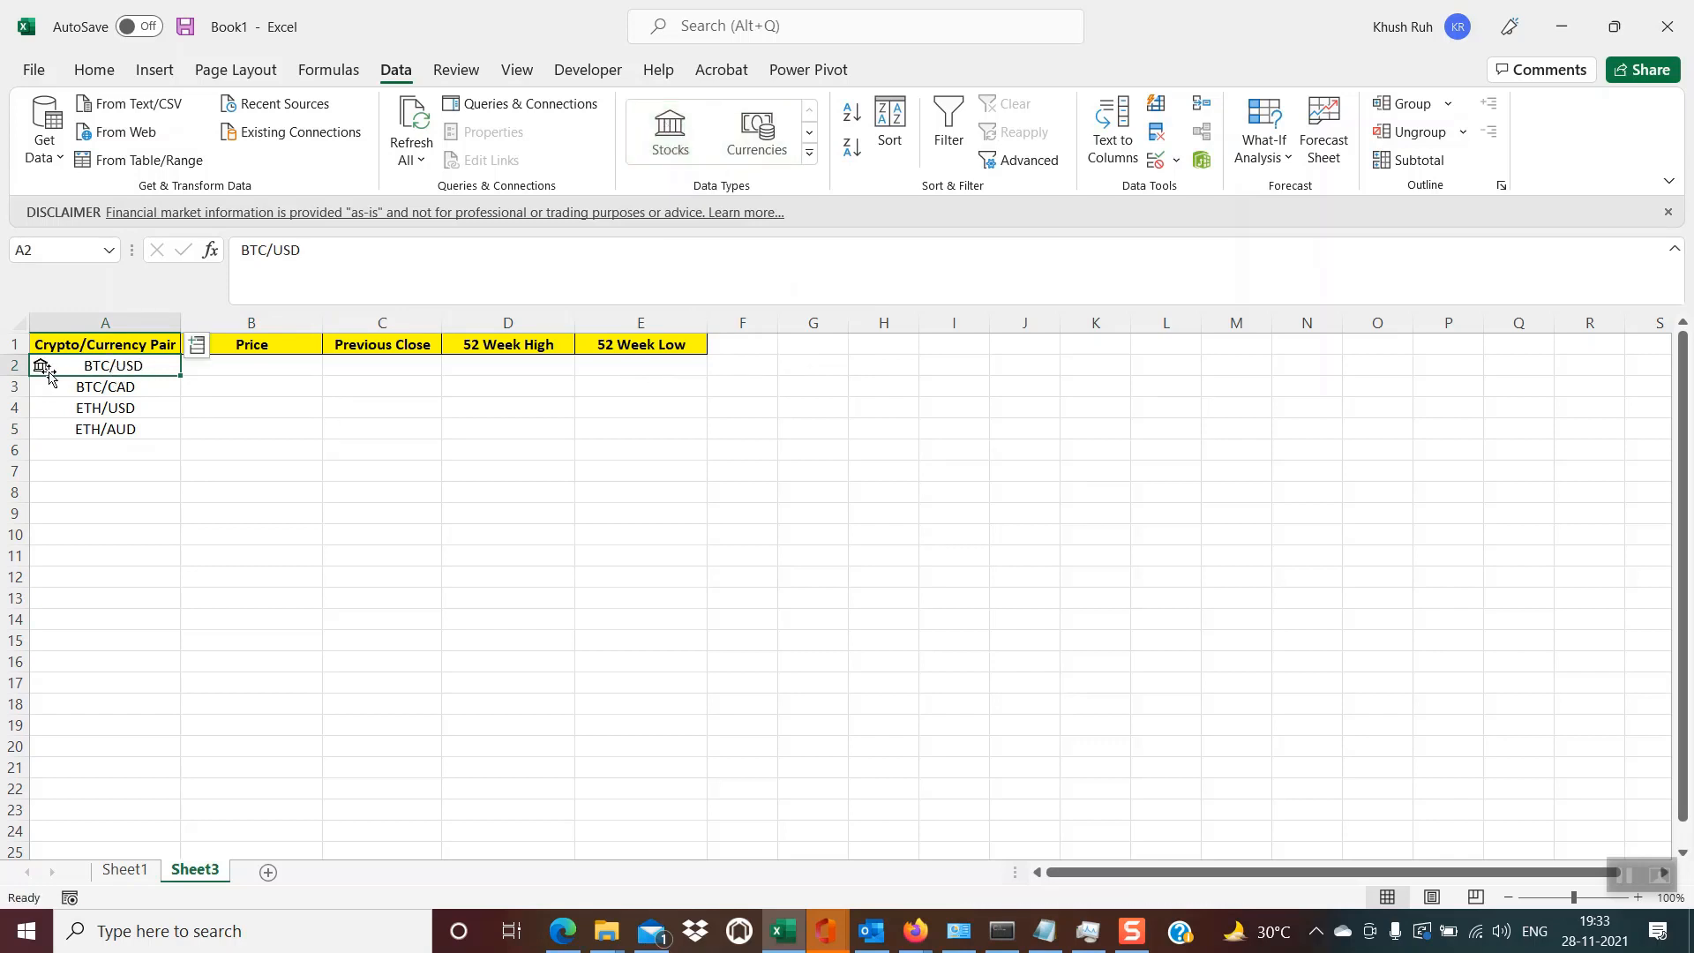
- Insert the Price field of BTC/USD into cell B2 and check its formula
{"action": "left_click", "coordinate": [198, 350]}
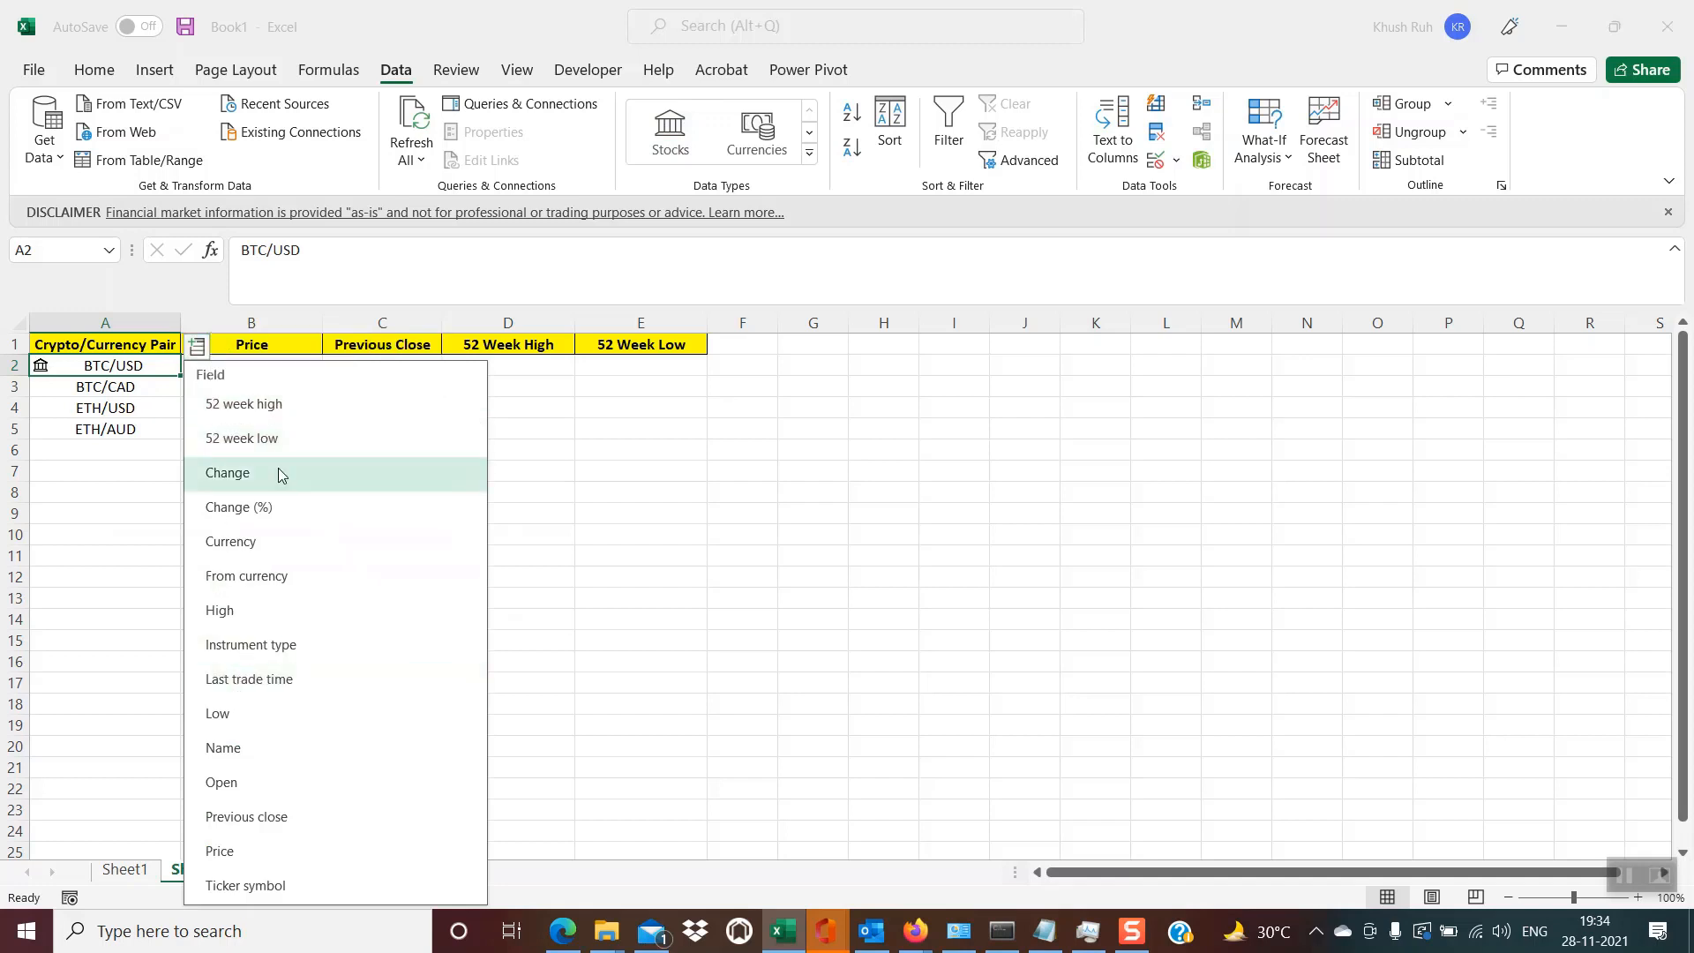
{"action": "left_click", "coordinate": [226, 854]}
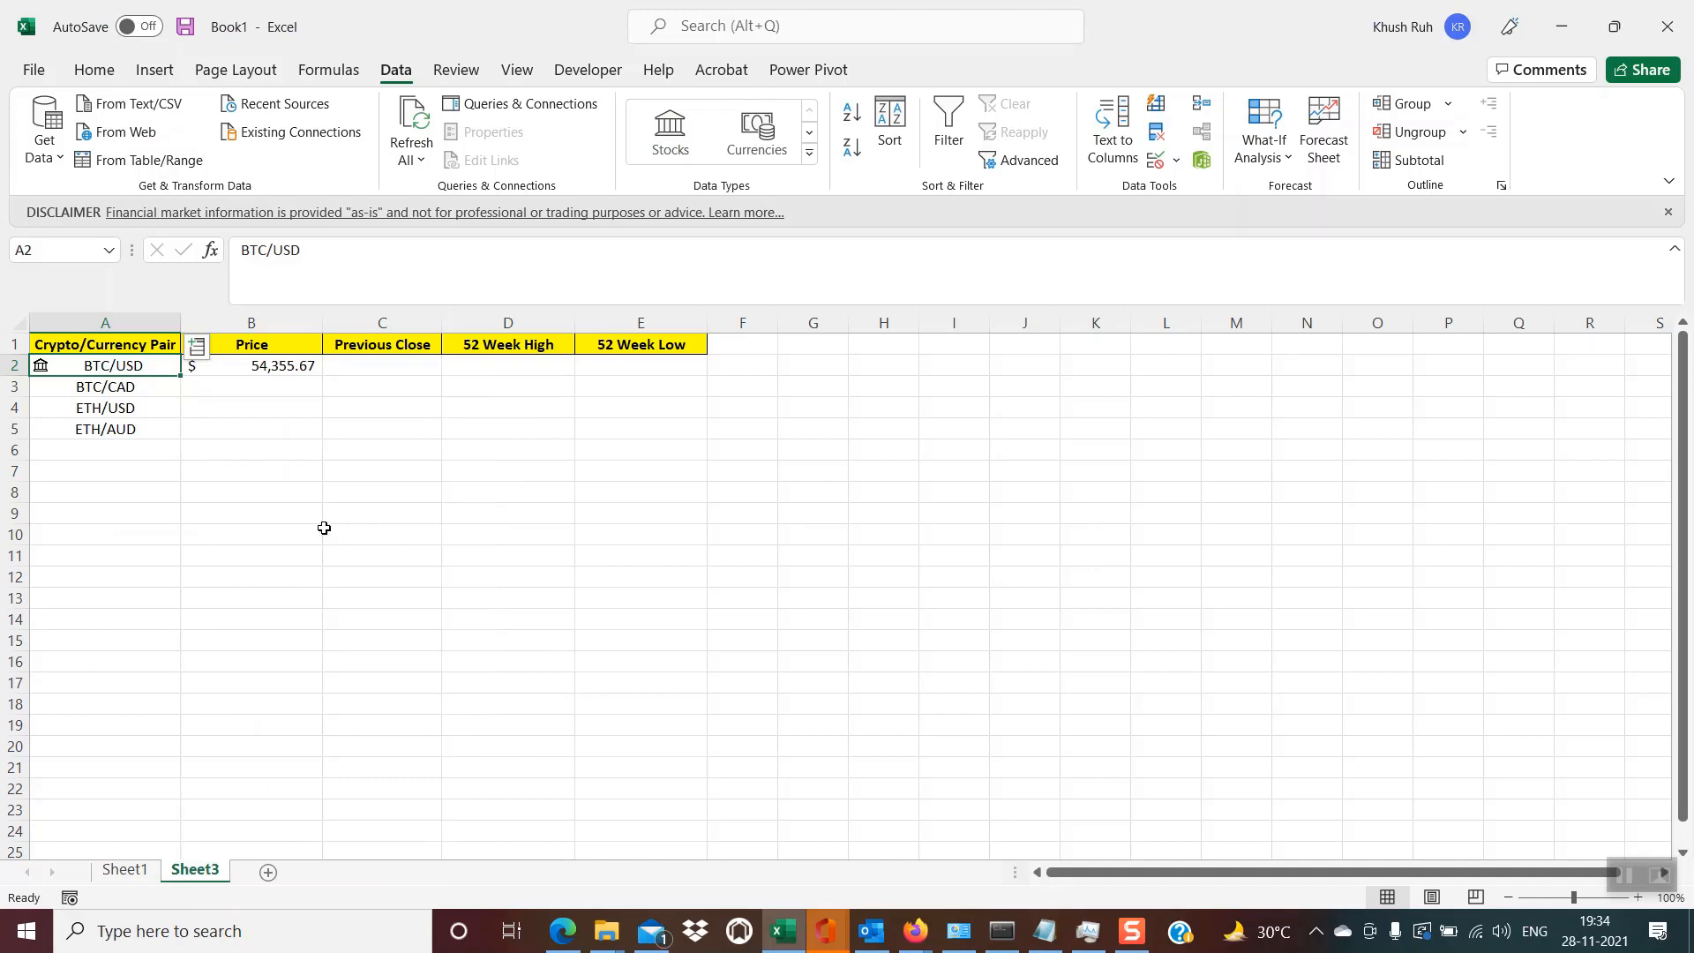
{"action": "left_click", "coordinate": [285, 365]}
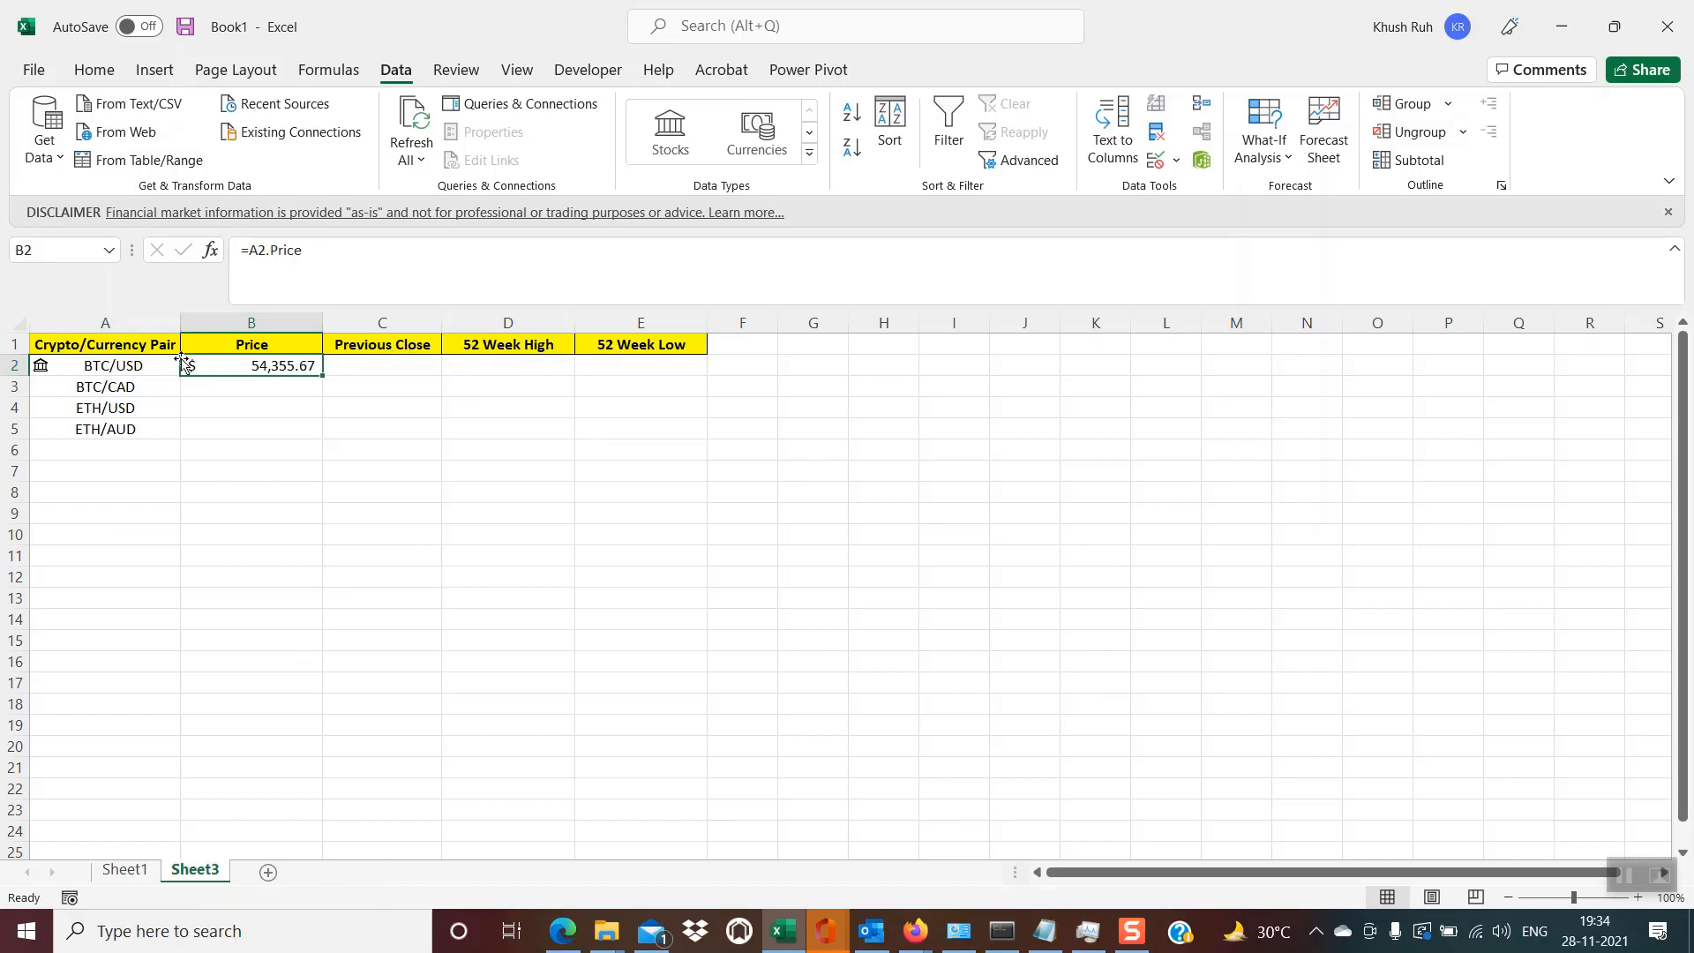
- Insert the Previous close field of BTC/USD into cell C2 and check its formula
{"action": "left_click", "coordinate": [140, 365]}
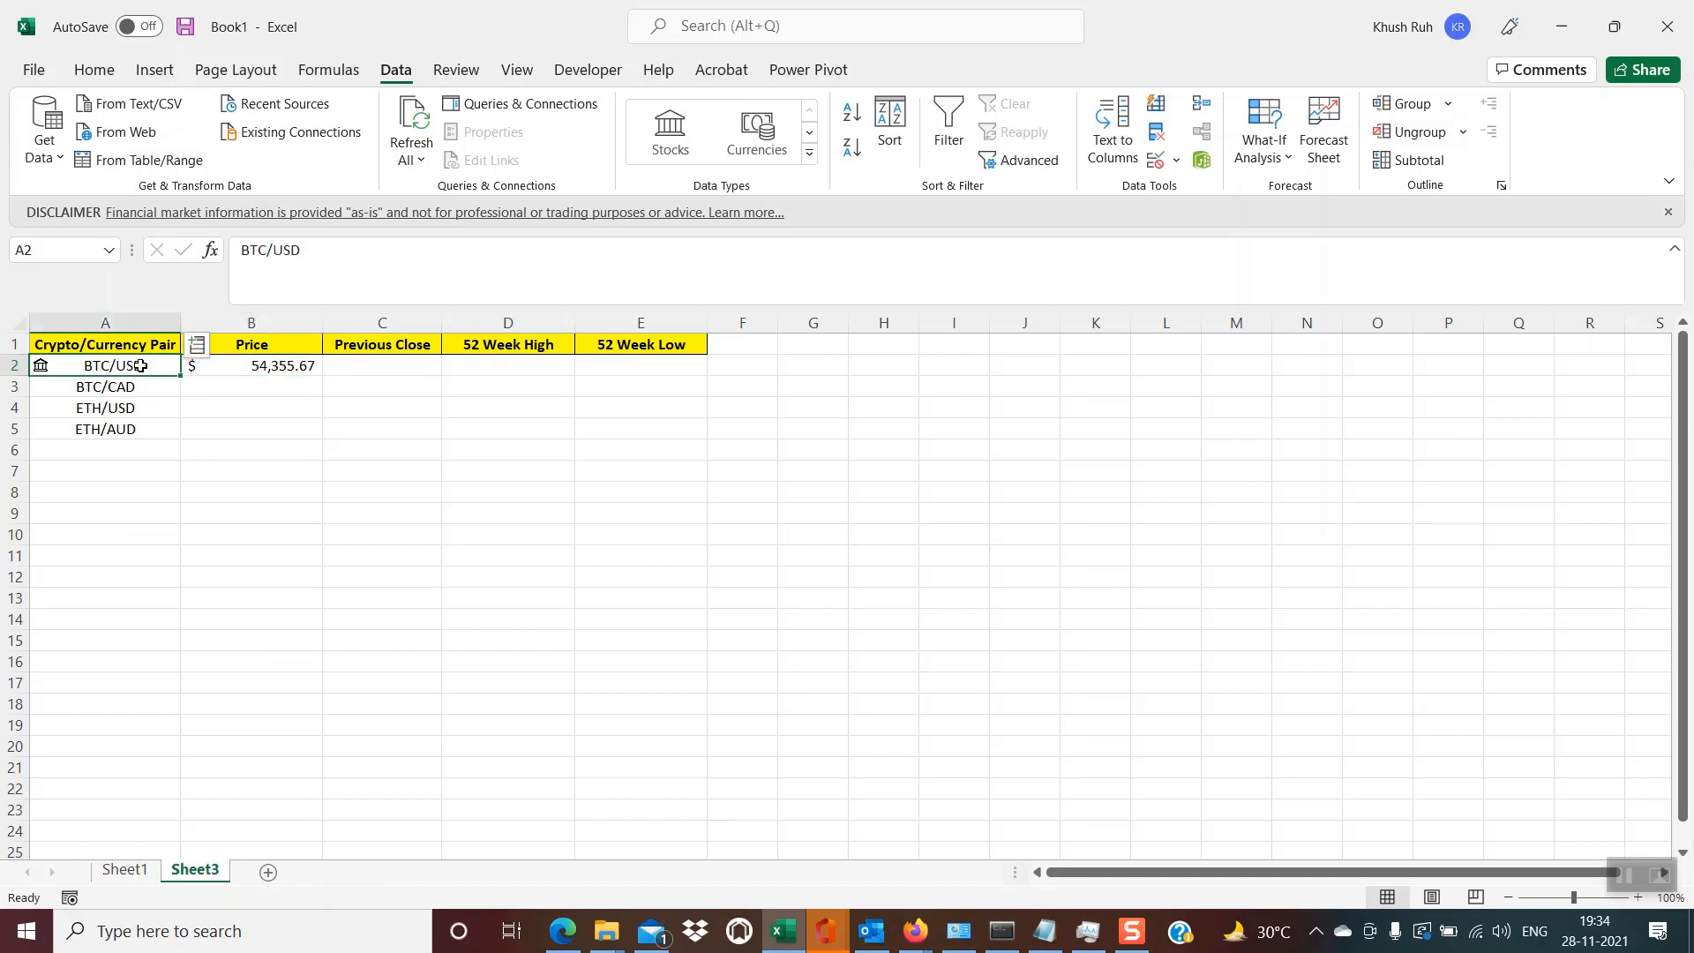
{"action": "left_click", "coordinate": [197, 350]}
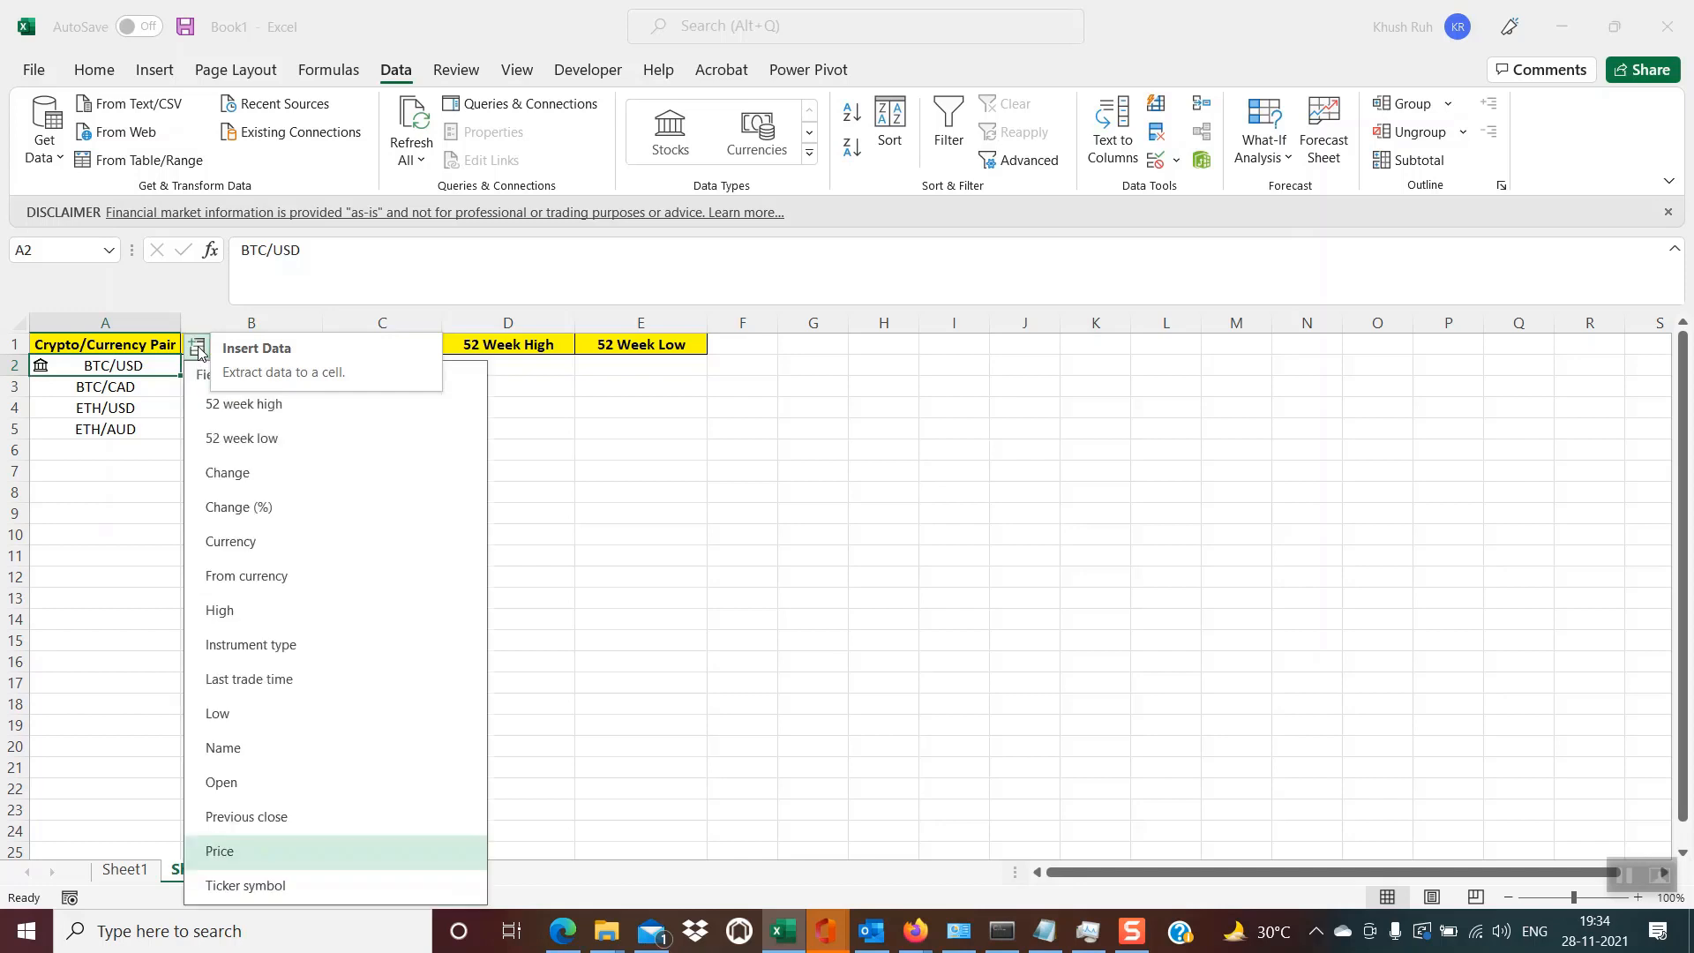
{"action": "left_click", "coordinate": [256, 818]}
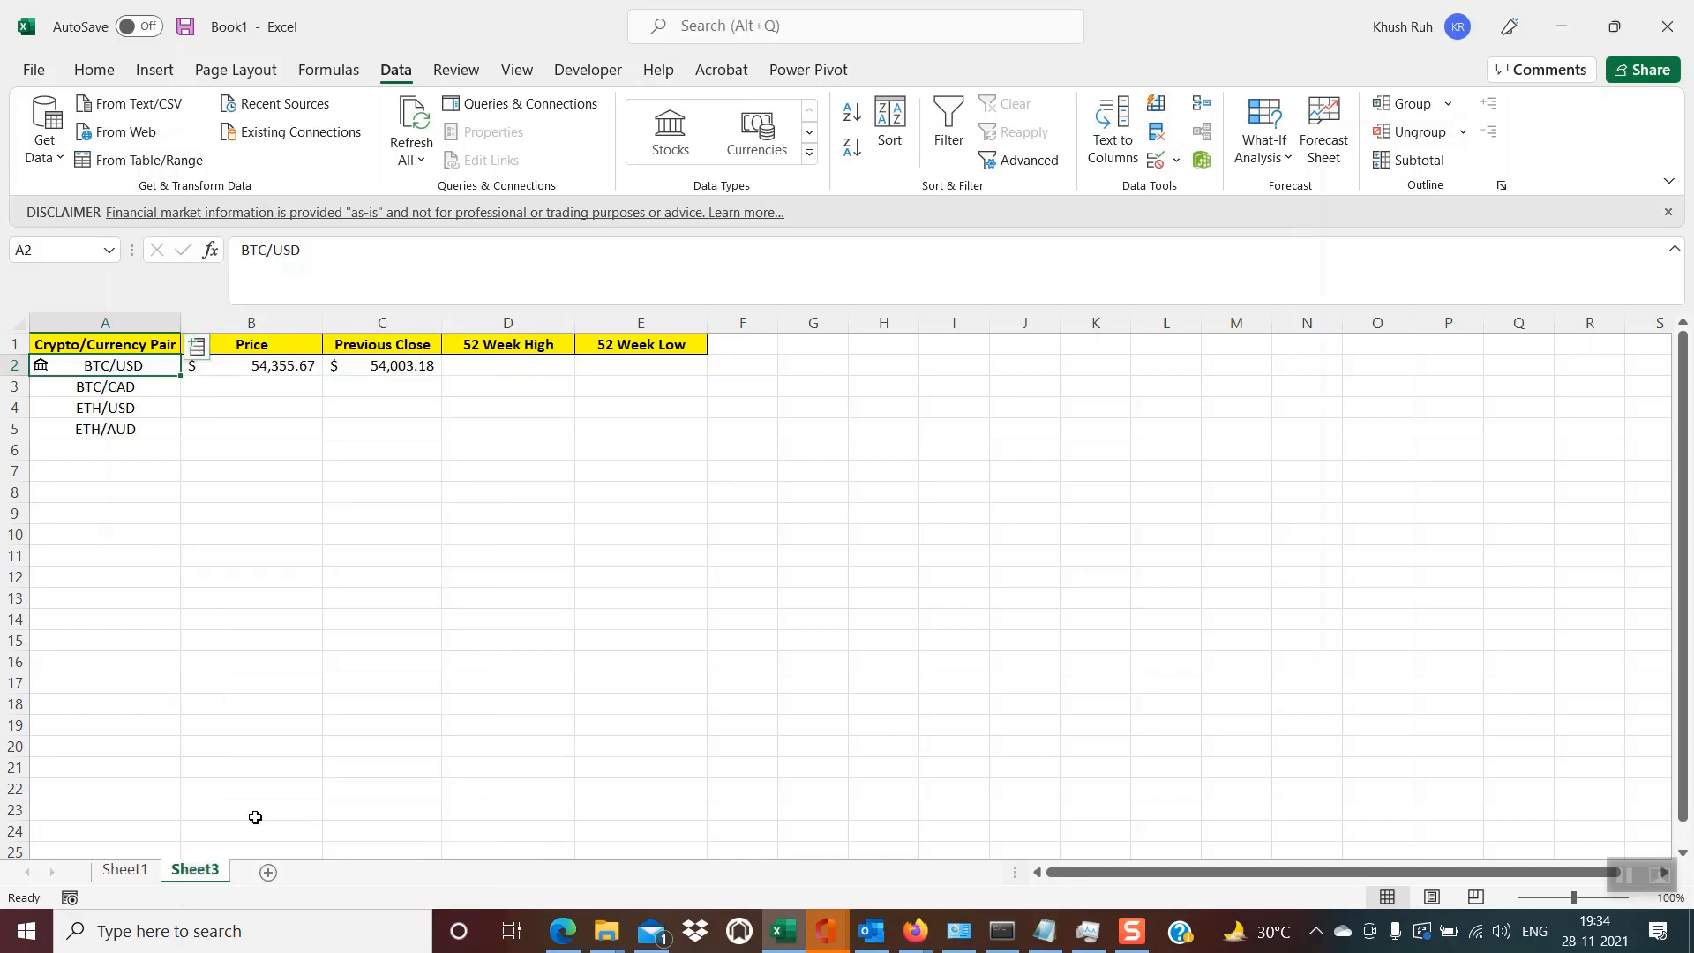
{"action": "left_click", "coordinate": [408, 367]}
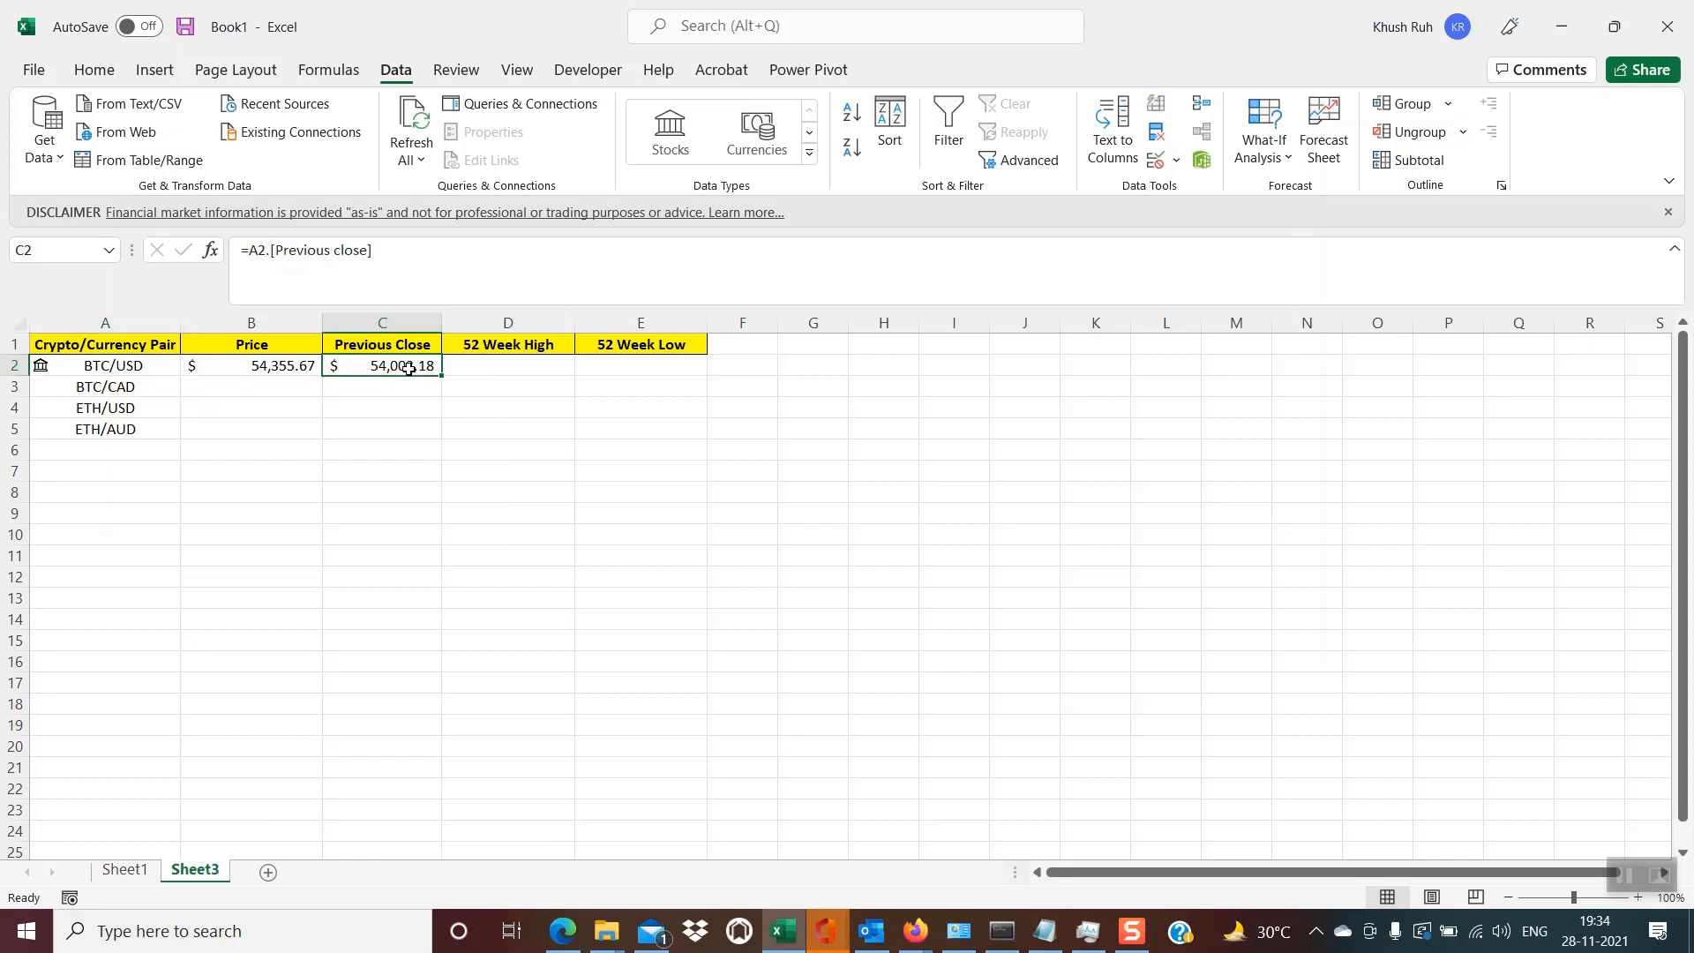
- Insert the 52 week high field of BTC/USD into cell D2
{"action": "left_click", "coordinate": [126, 364]}
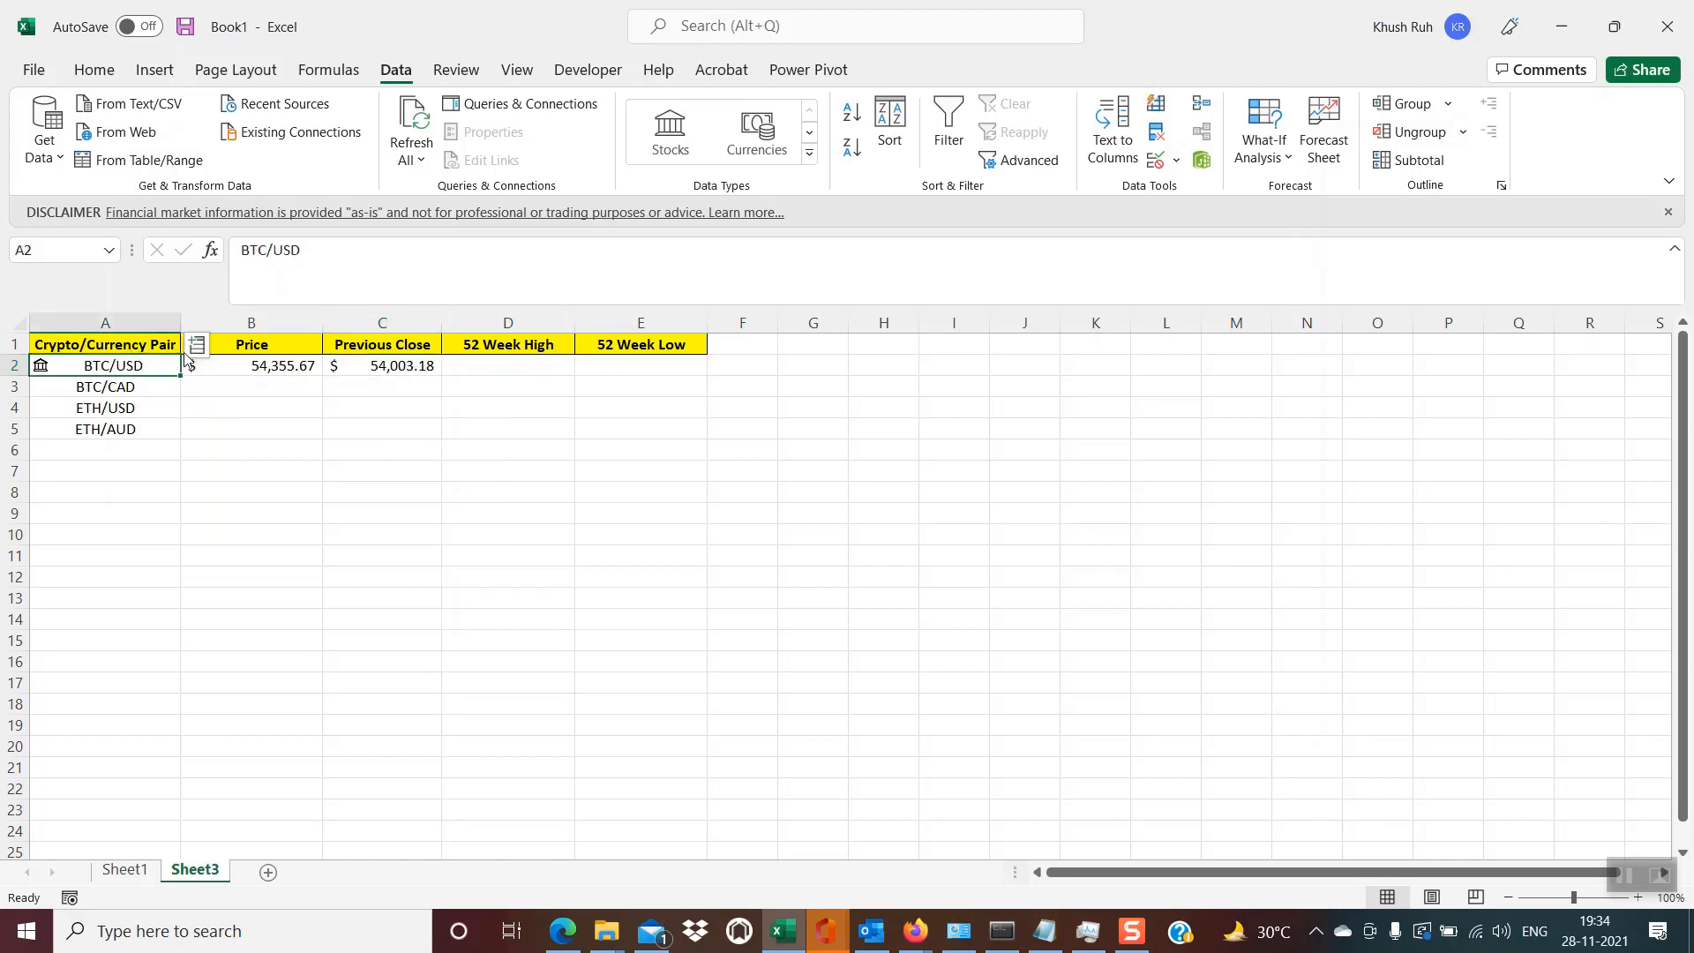
{"action": "left_click", "coordinate": [195, 348]}
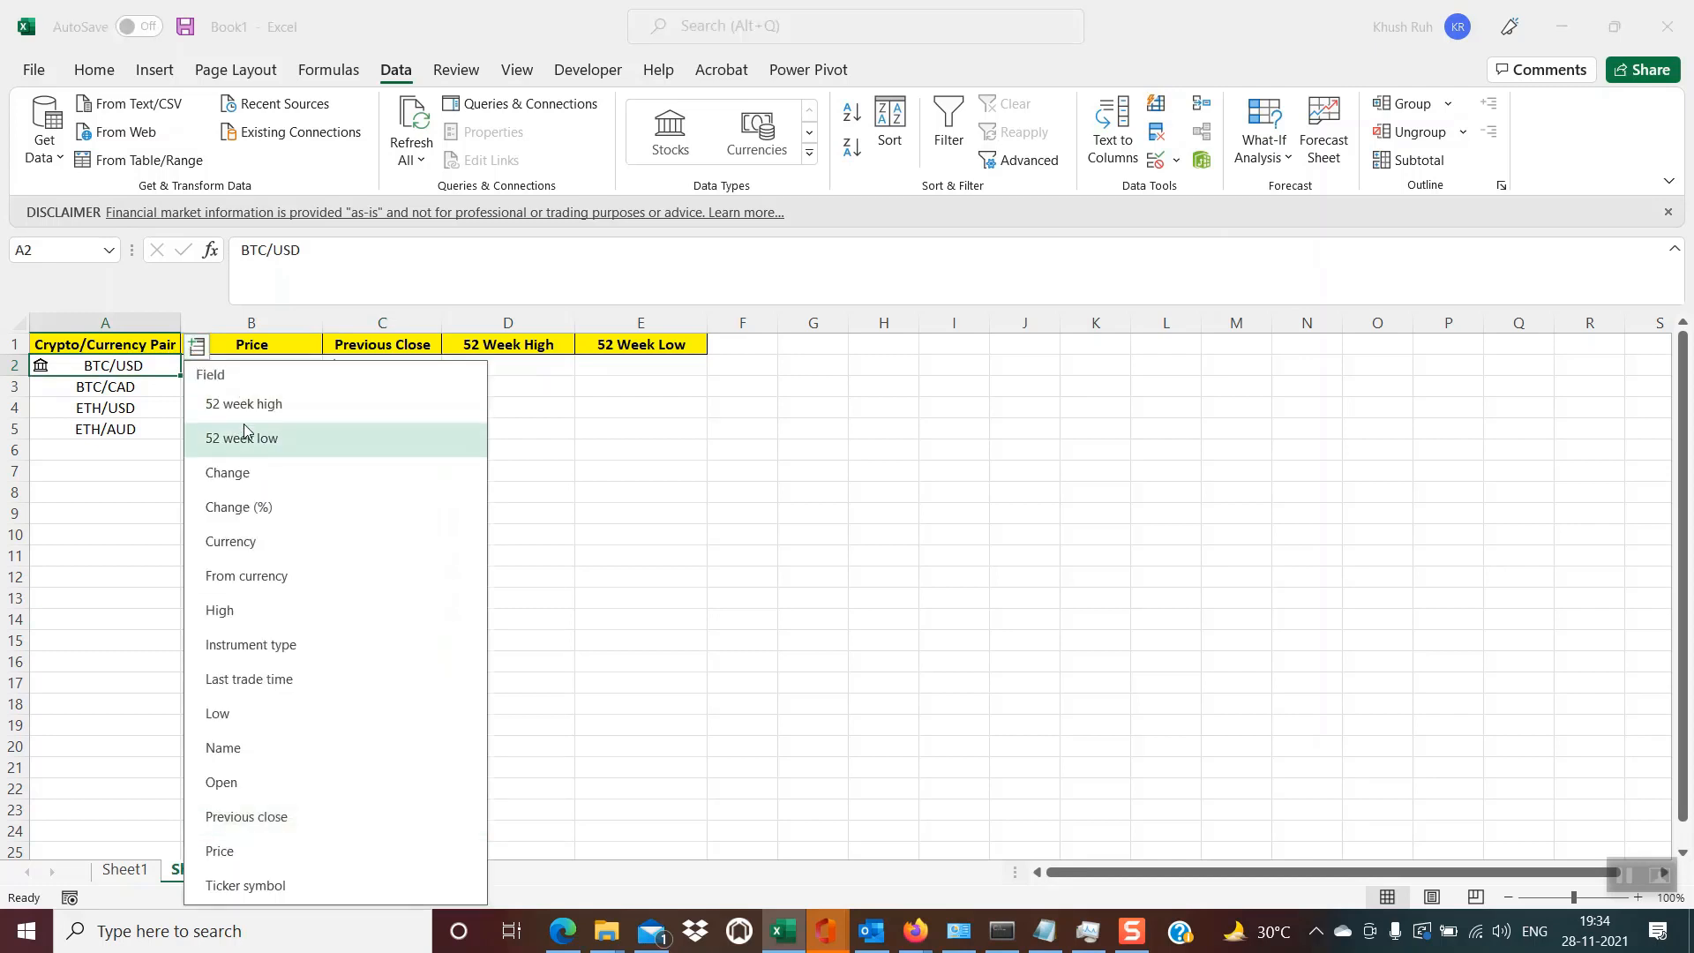
{"action": "left_click", "coordinate": [264, 404]}
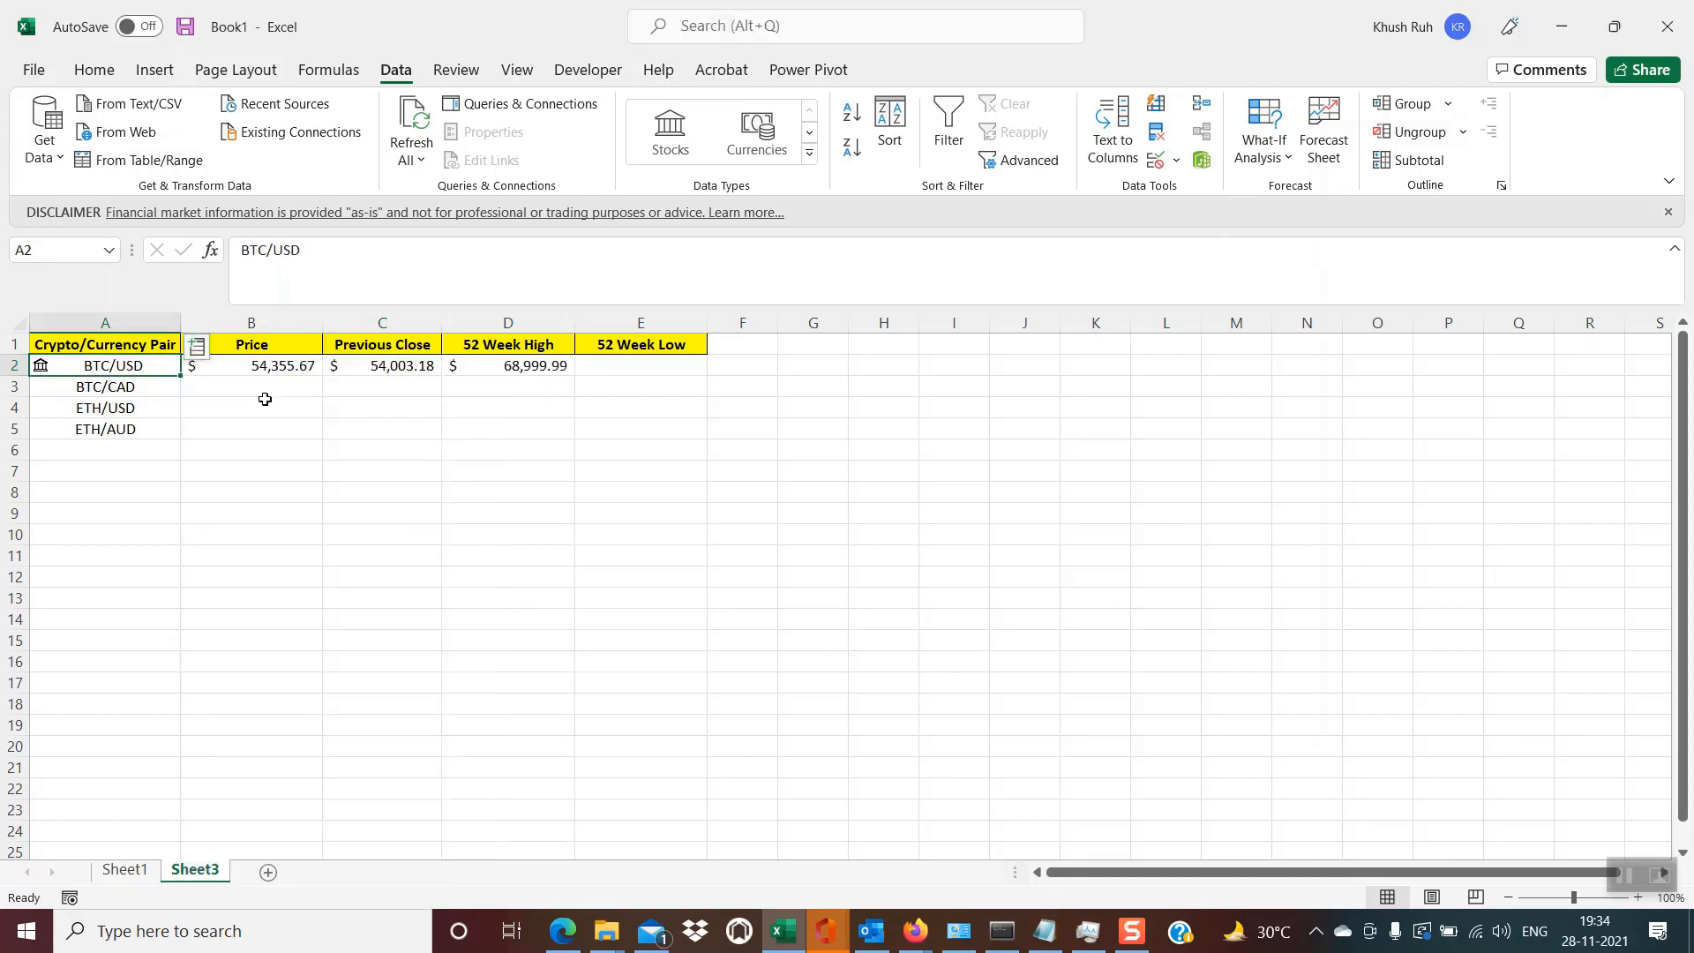
- Insert the 52 week low field of BTC/USD into cell E2
{"action": "left_click", "coordinate": [196, 348]}
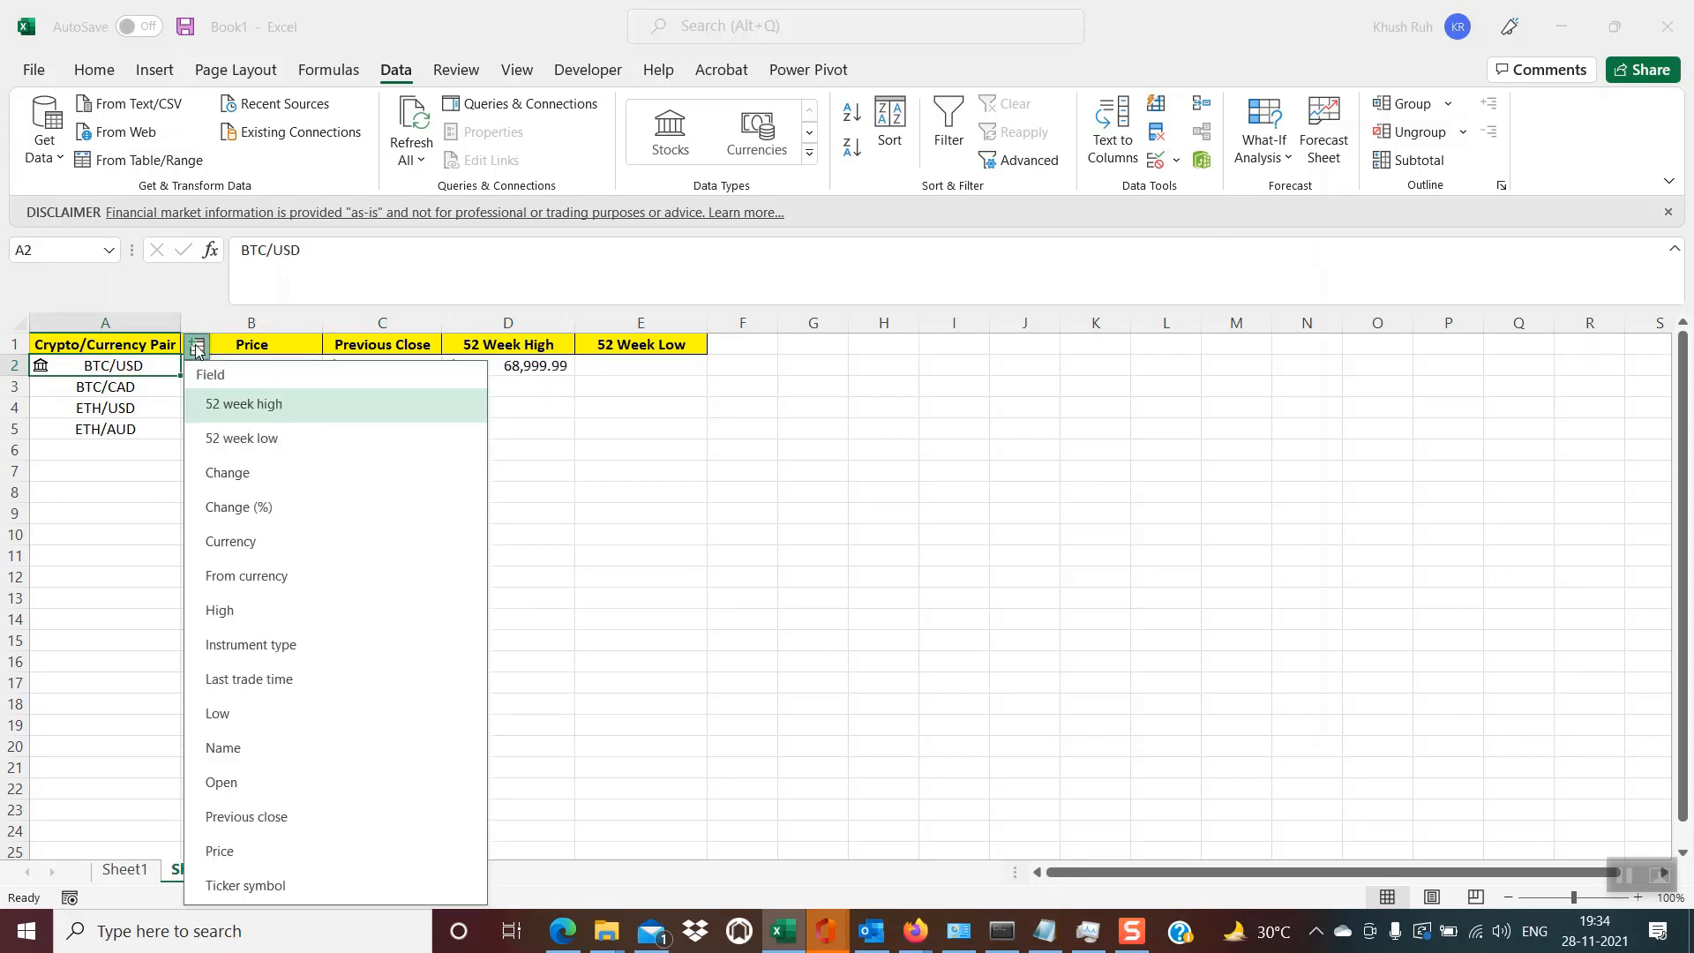
{"action": "left_click", "coordinate": [244, 446]}
{"action": "left_click", "coordinate": [599, 470]}
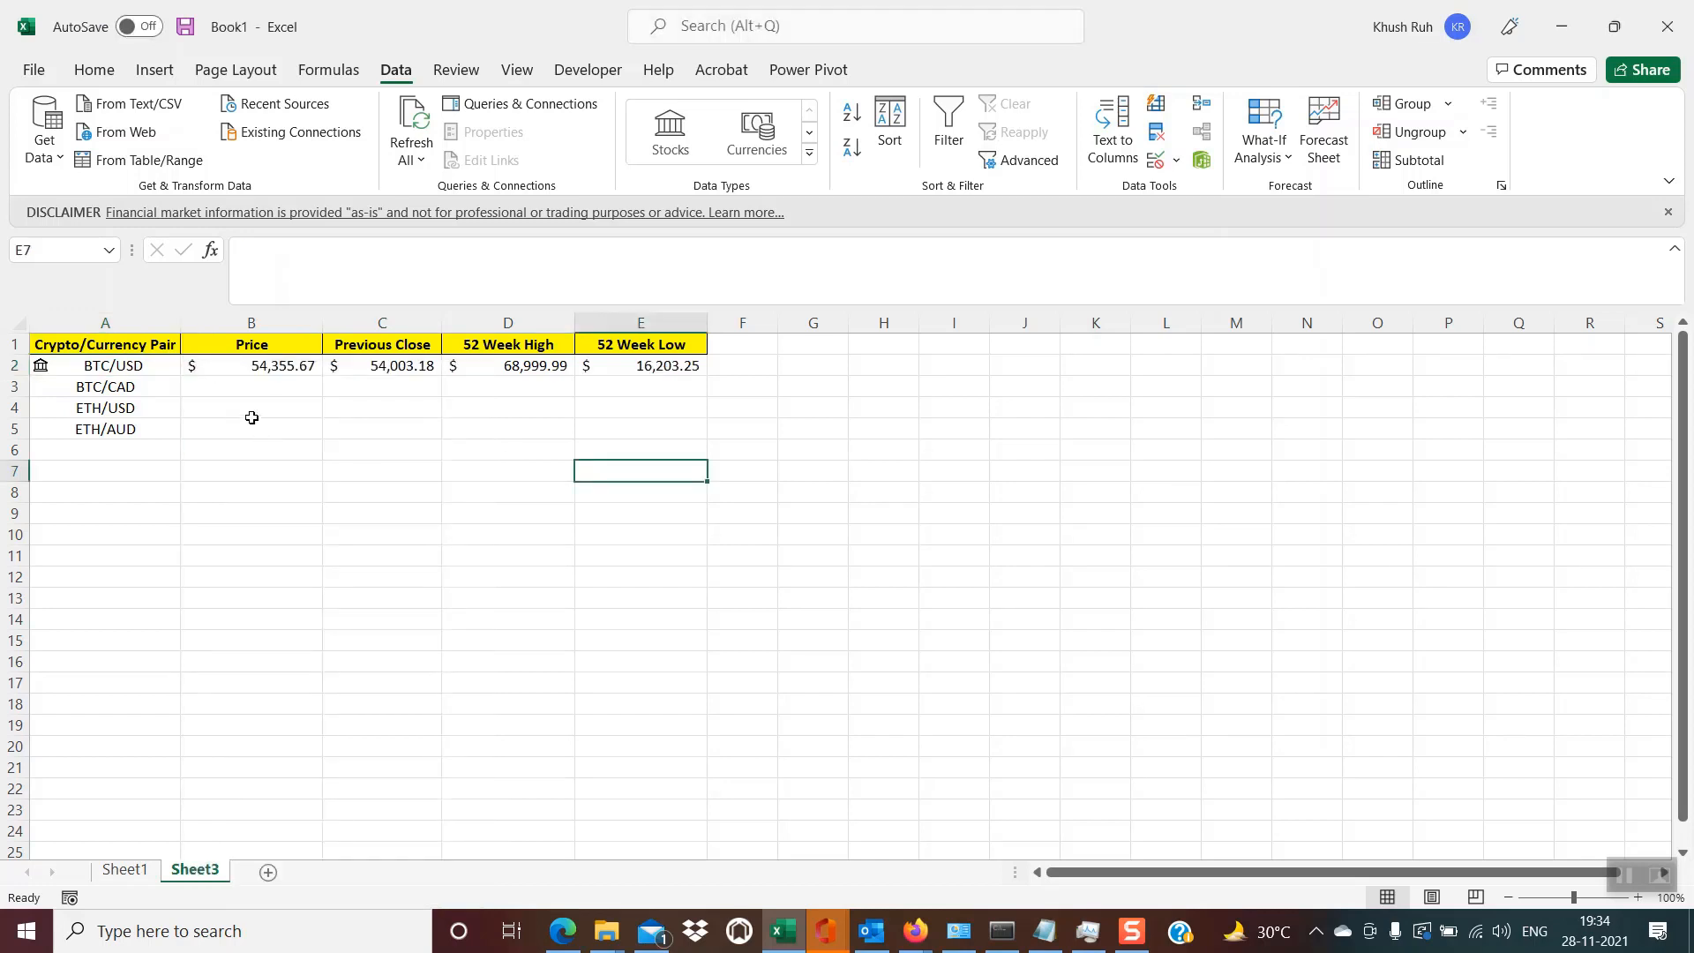
- Refresh all data connections to update the BTC/USD market figures
{"action": "left_click", "coordinate": [363, 427]}
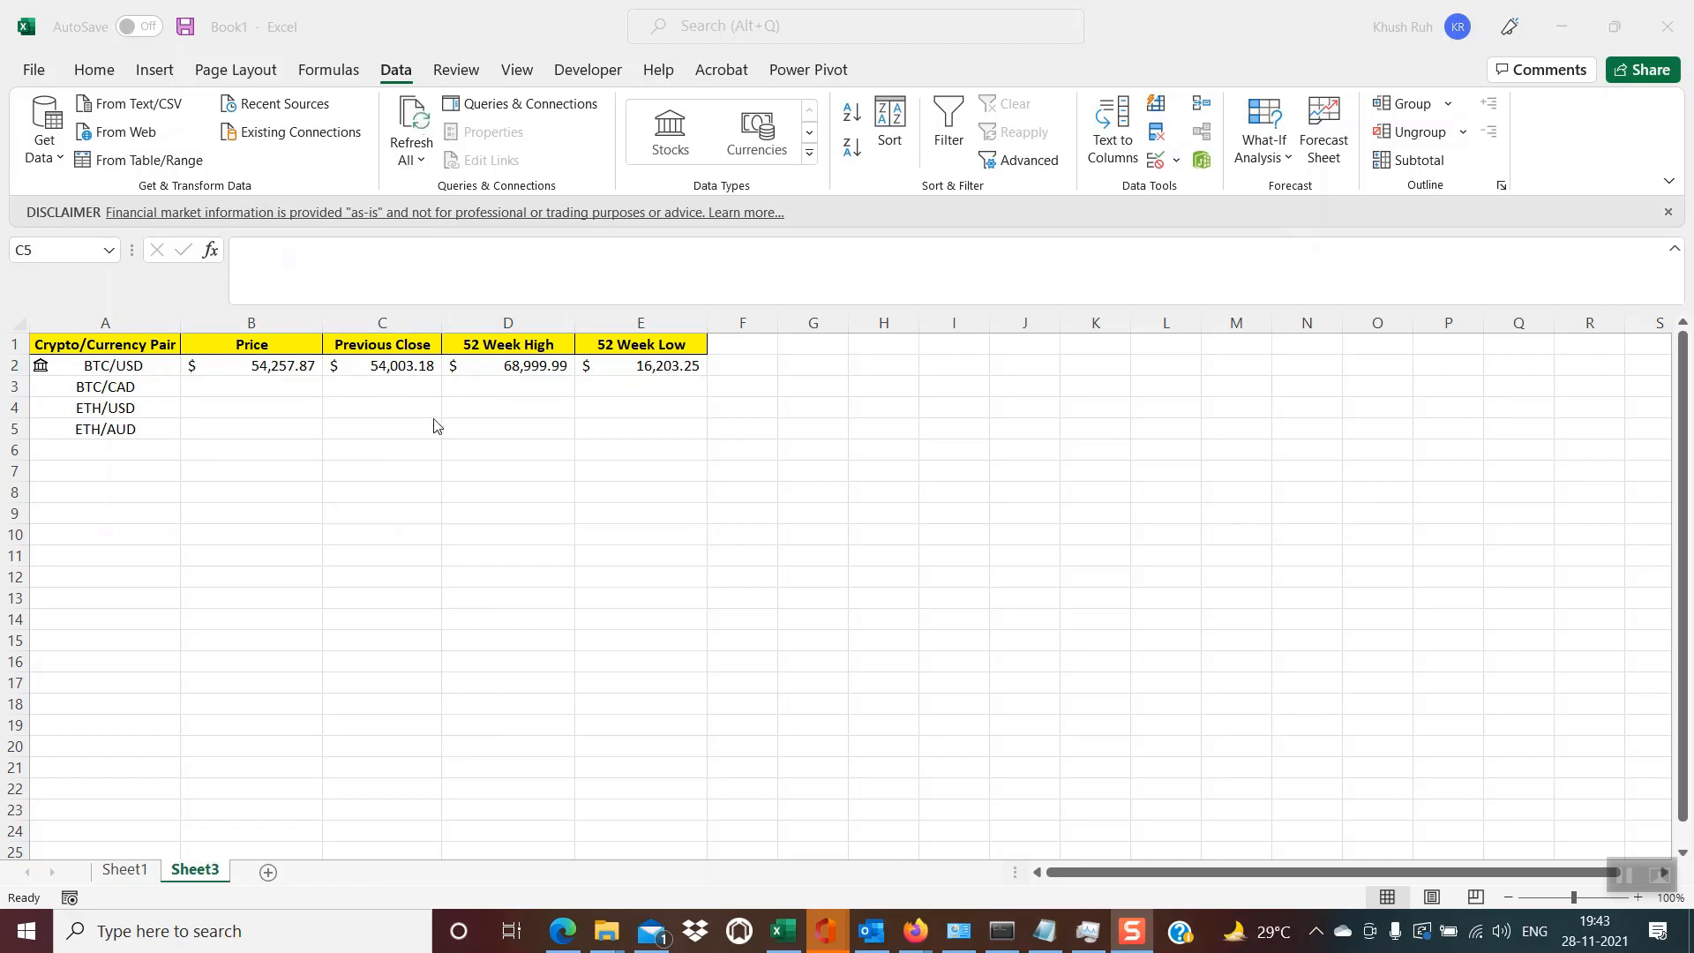
{"action": "left_click", "coordinate": [408, 428]}
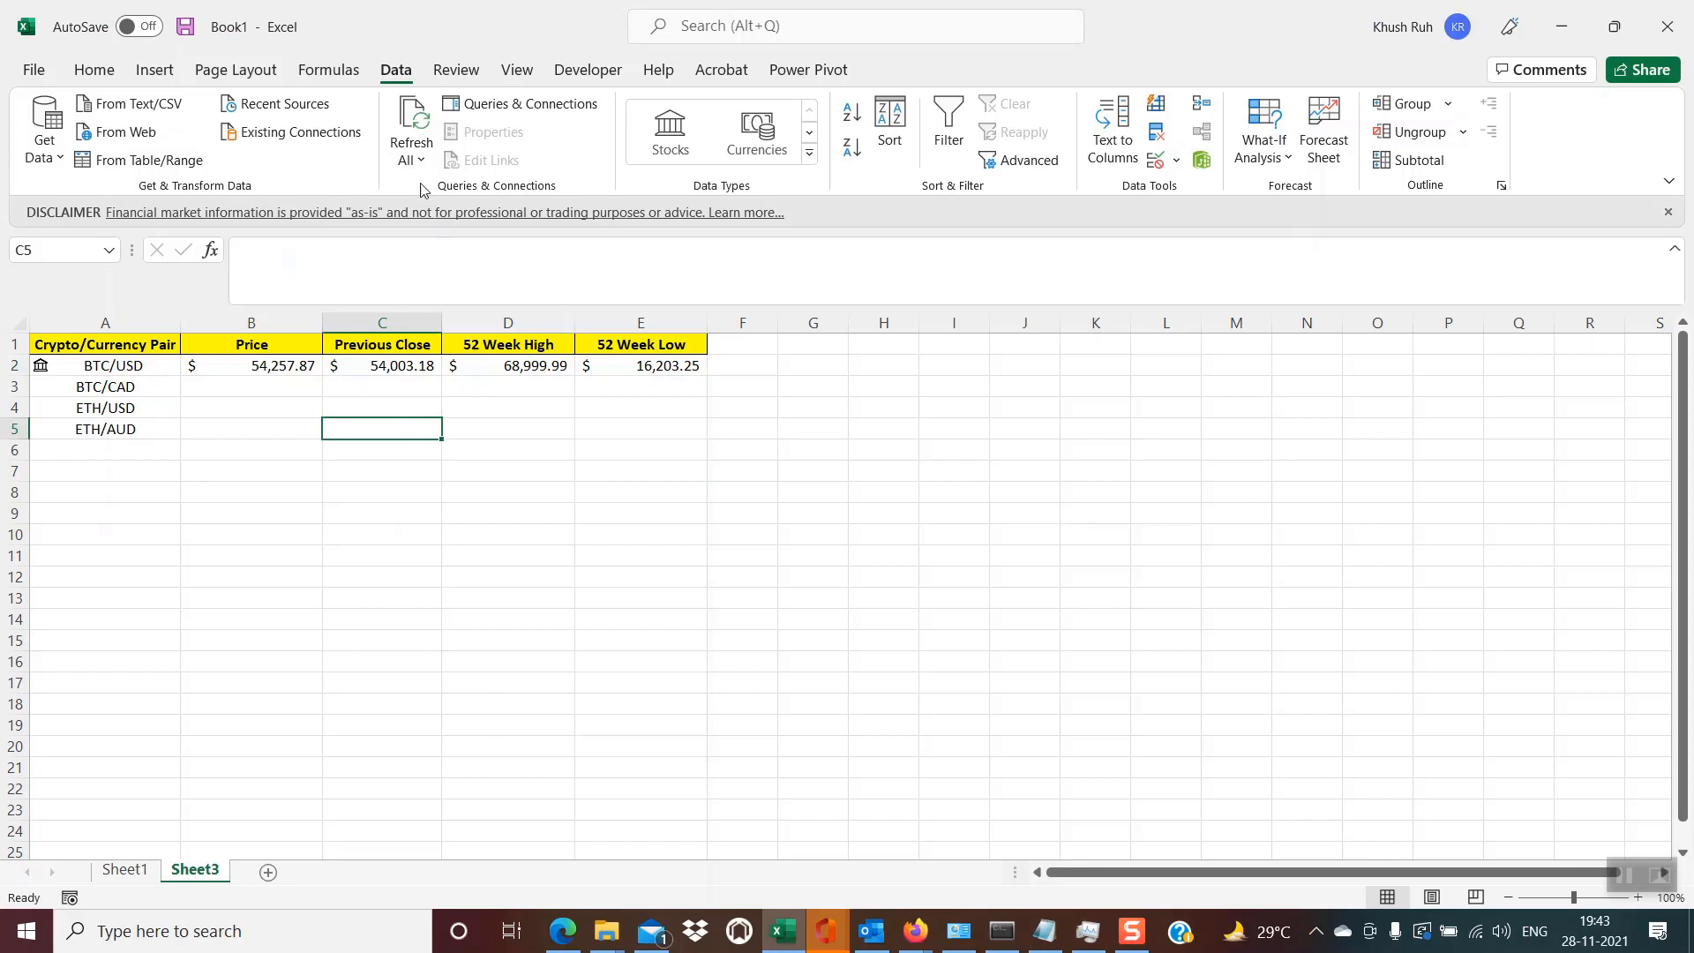
{"action": "left_click", "coordinate": [412, 127]}
- Convert the BTC/CAD pair in cell A3 to the Stocks data type and insert its Price field into cell B3
{"action": "left_click", "coordinate": [122, 385]}
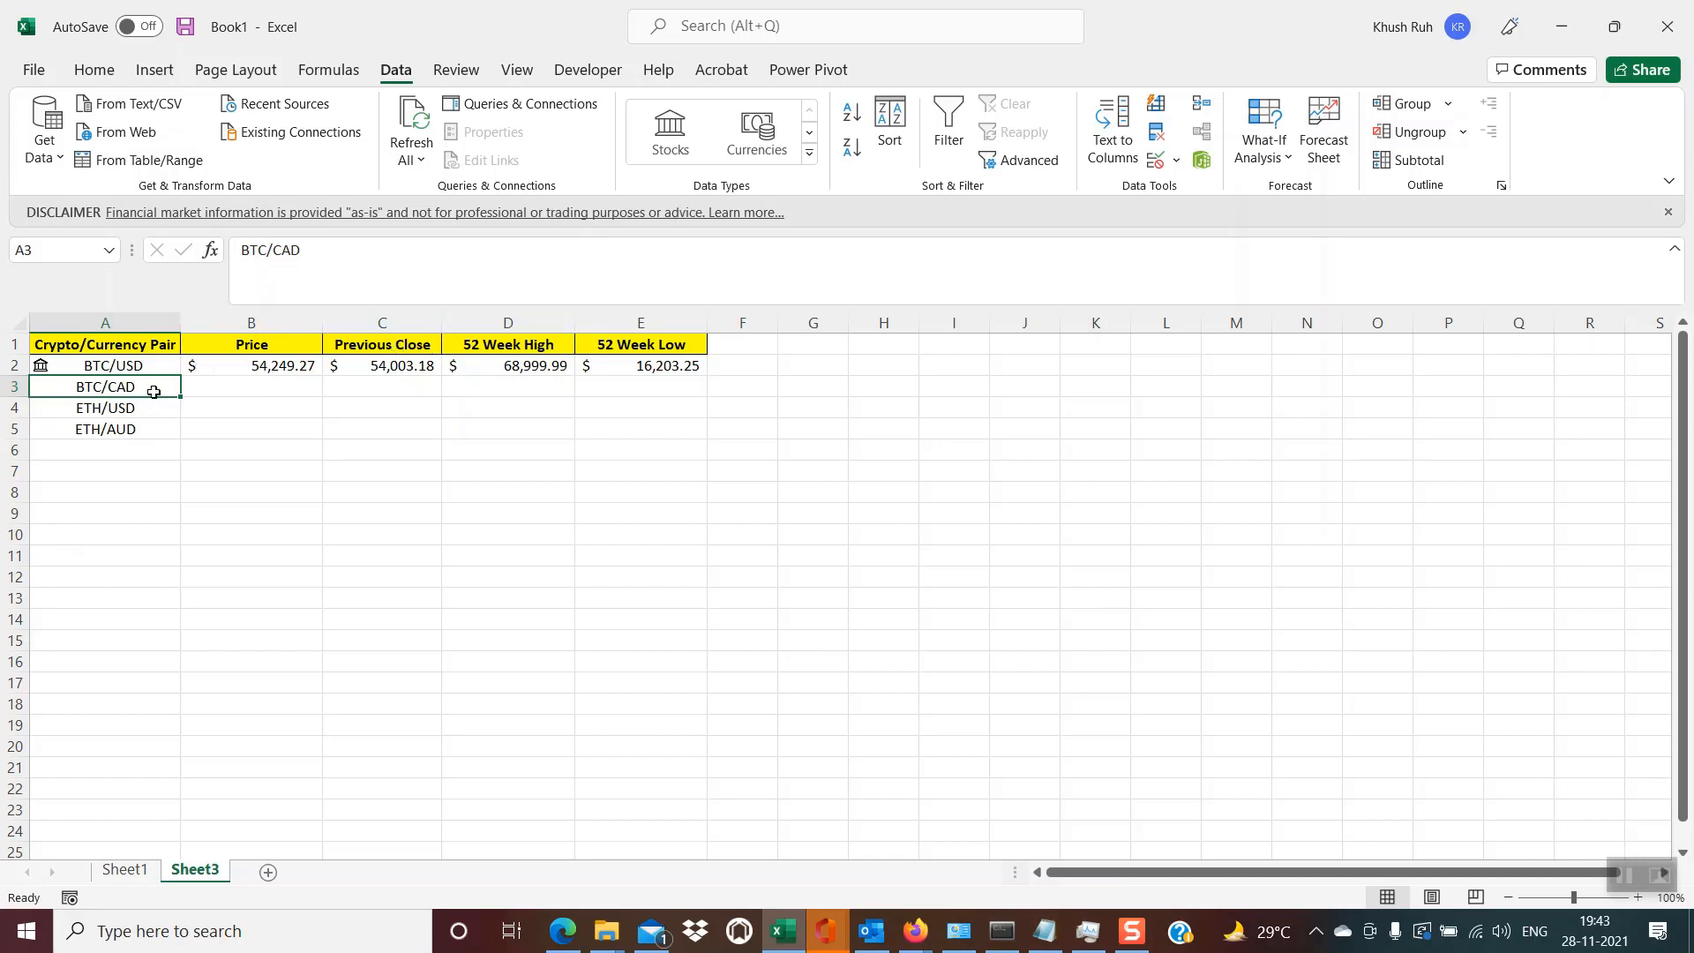
{"action": "left_click", "coordinate": [664, 146]}
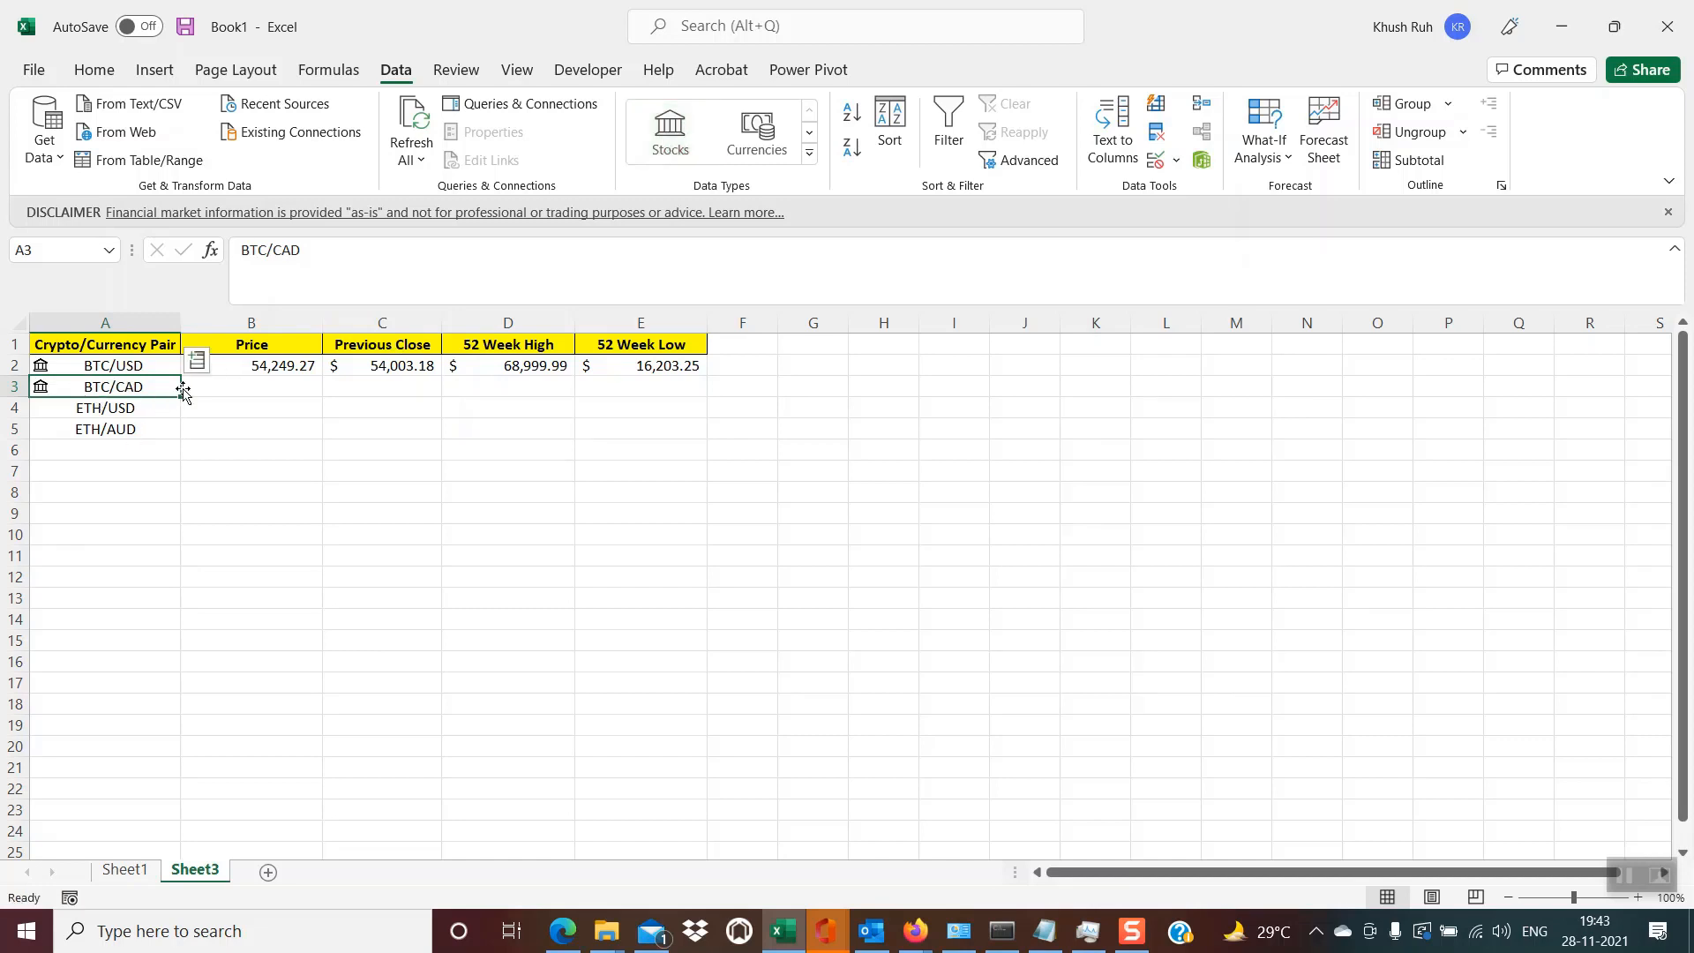
{"action": "left_click", "coordinate": [198, 362]}
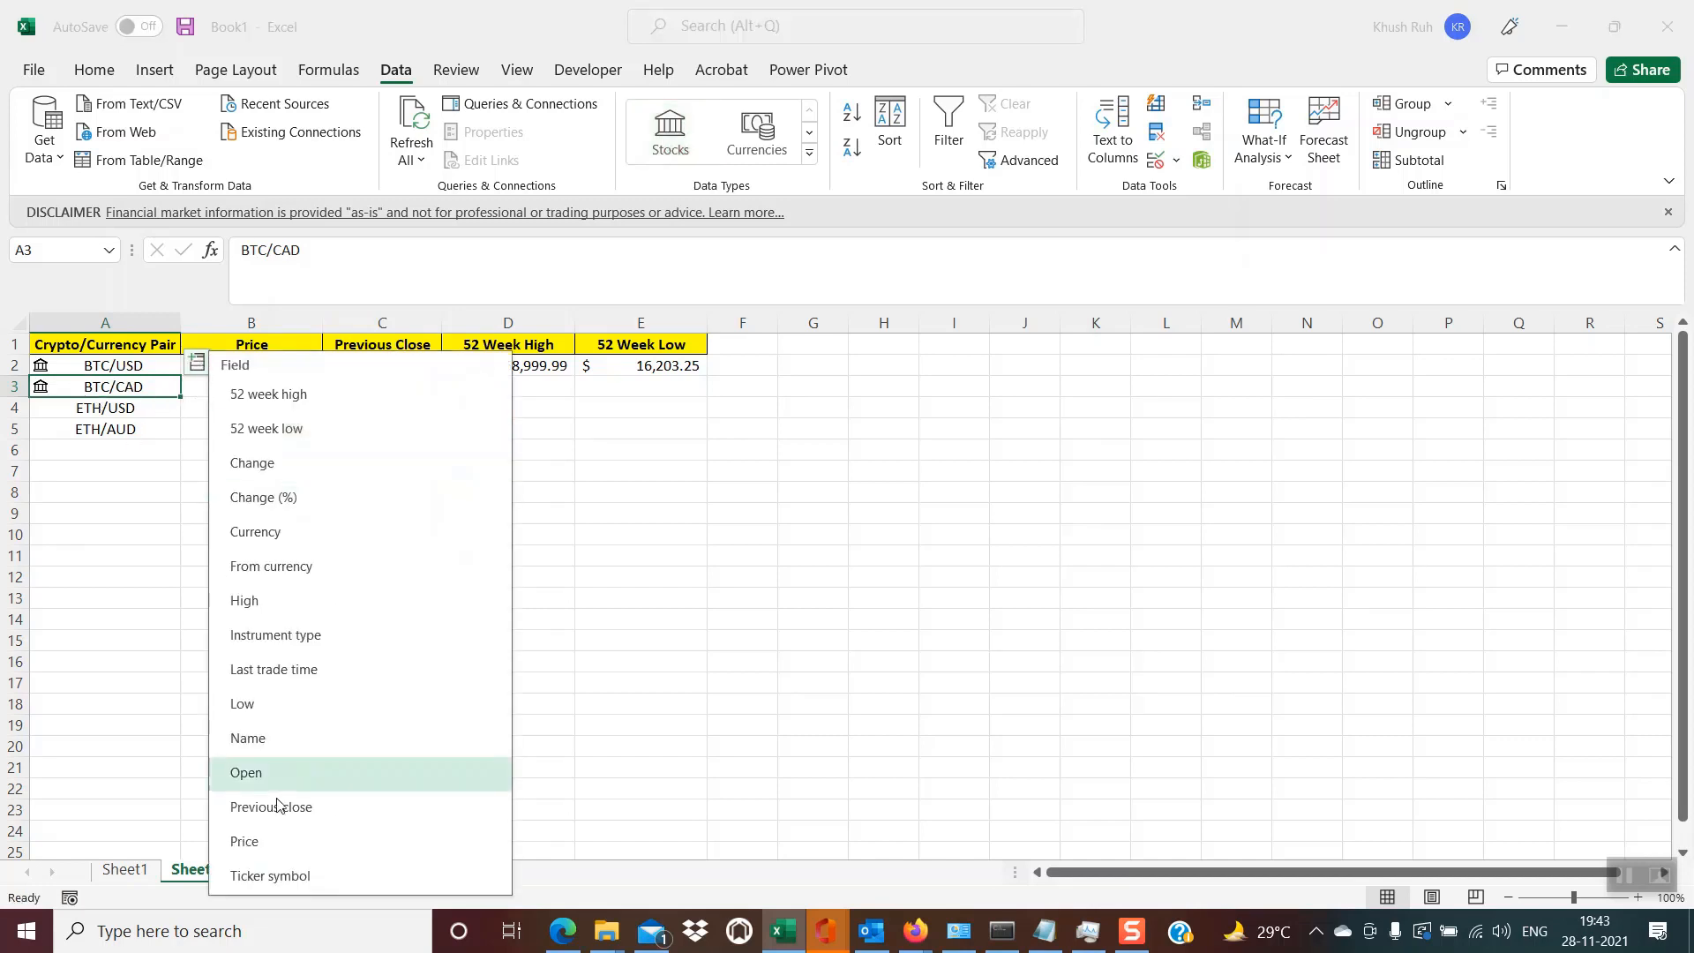
{"action": "left_click", "coordinate": [258, 847]}
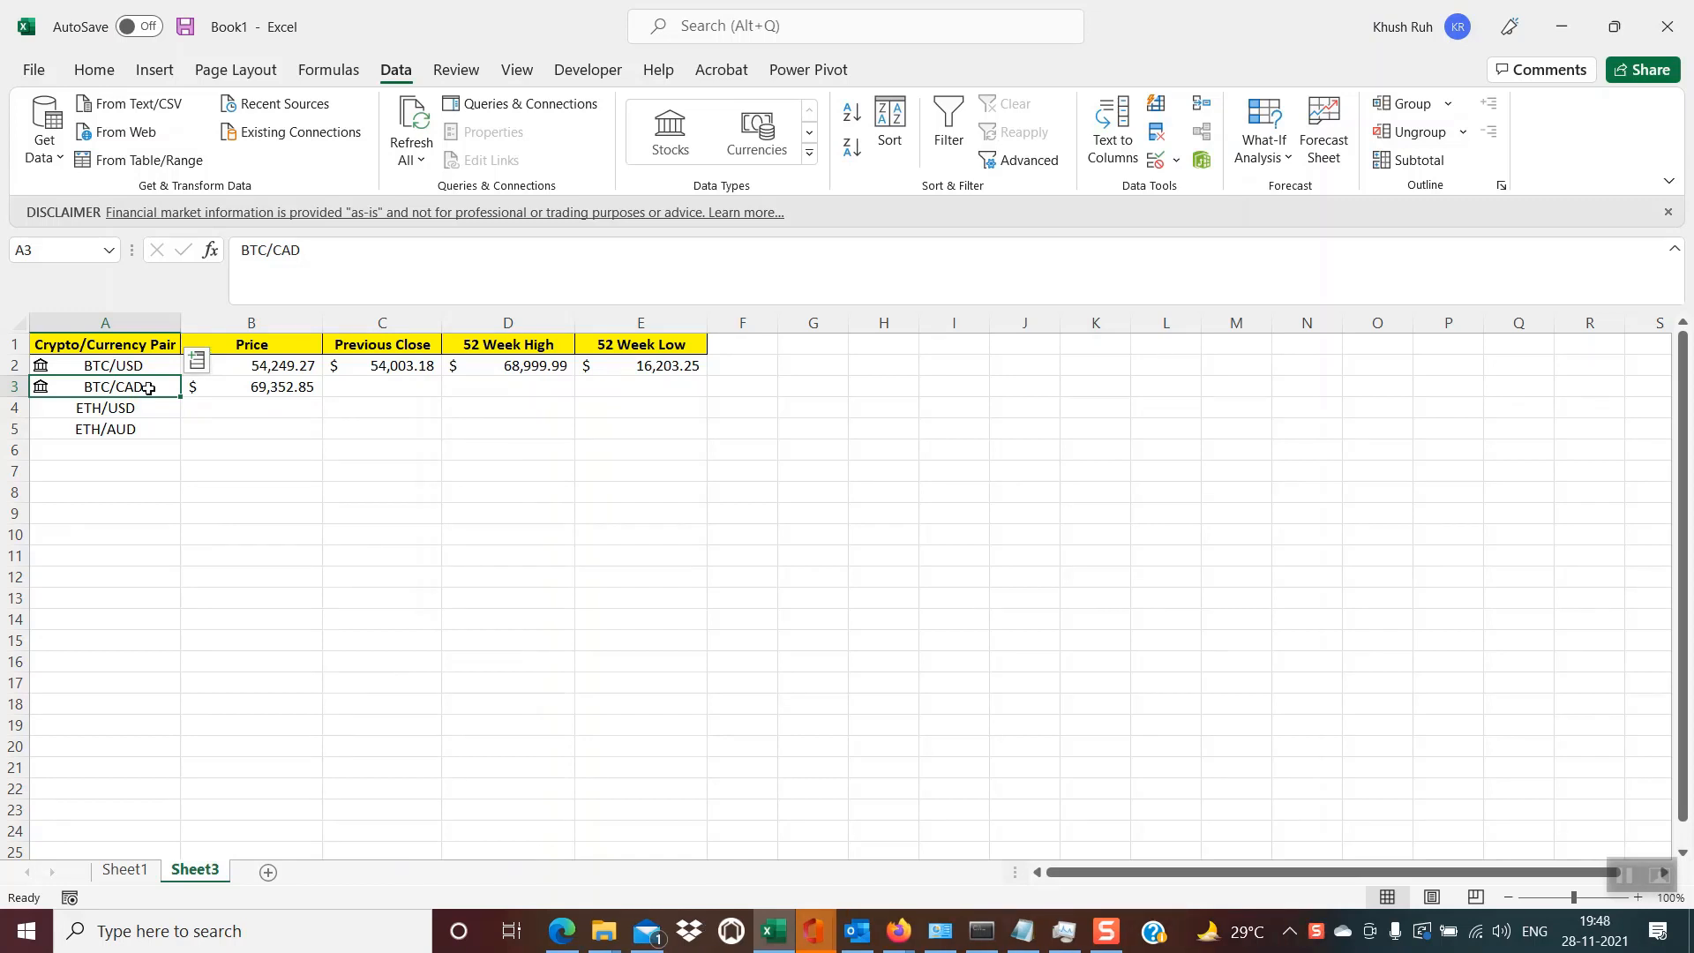
{"action": "left_click", "coordinate": [196, 362]}
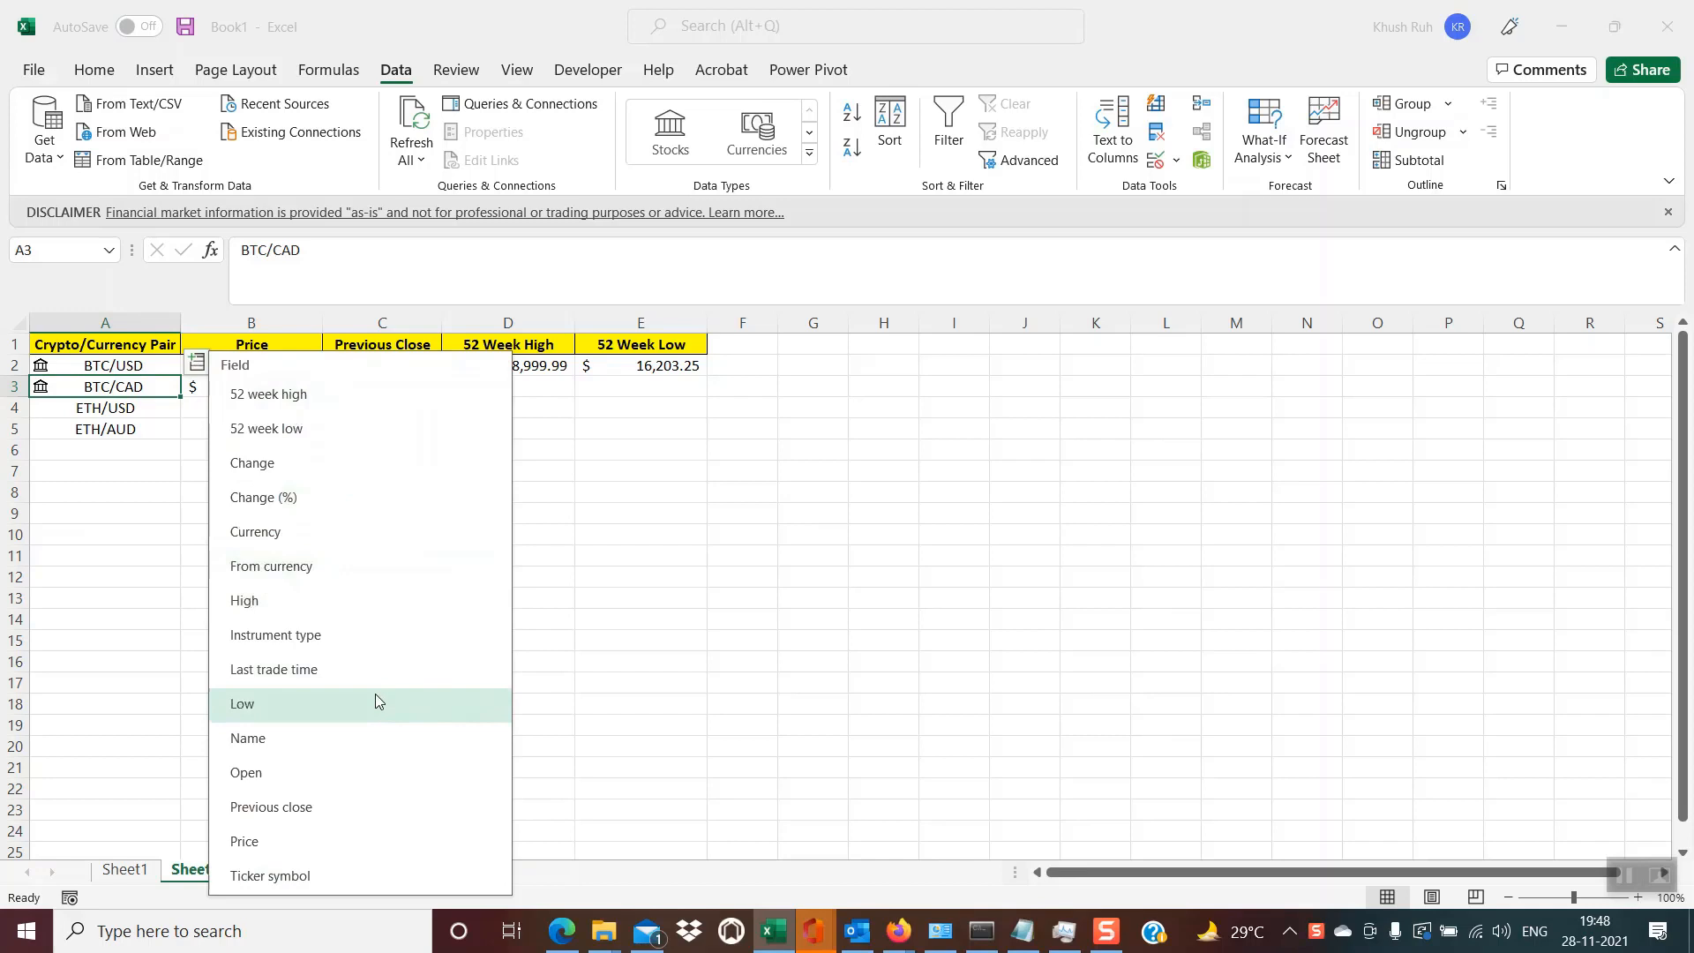
{"action": "left_click", "coordinate": [678, 534]}
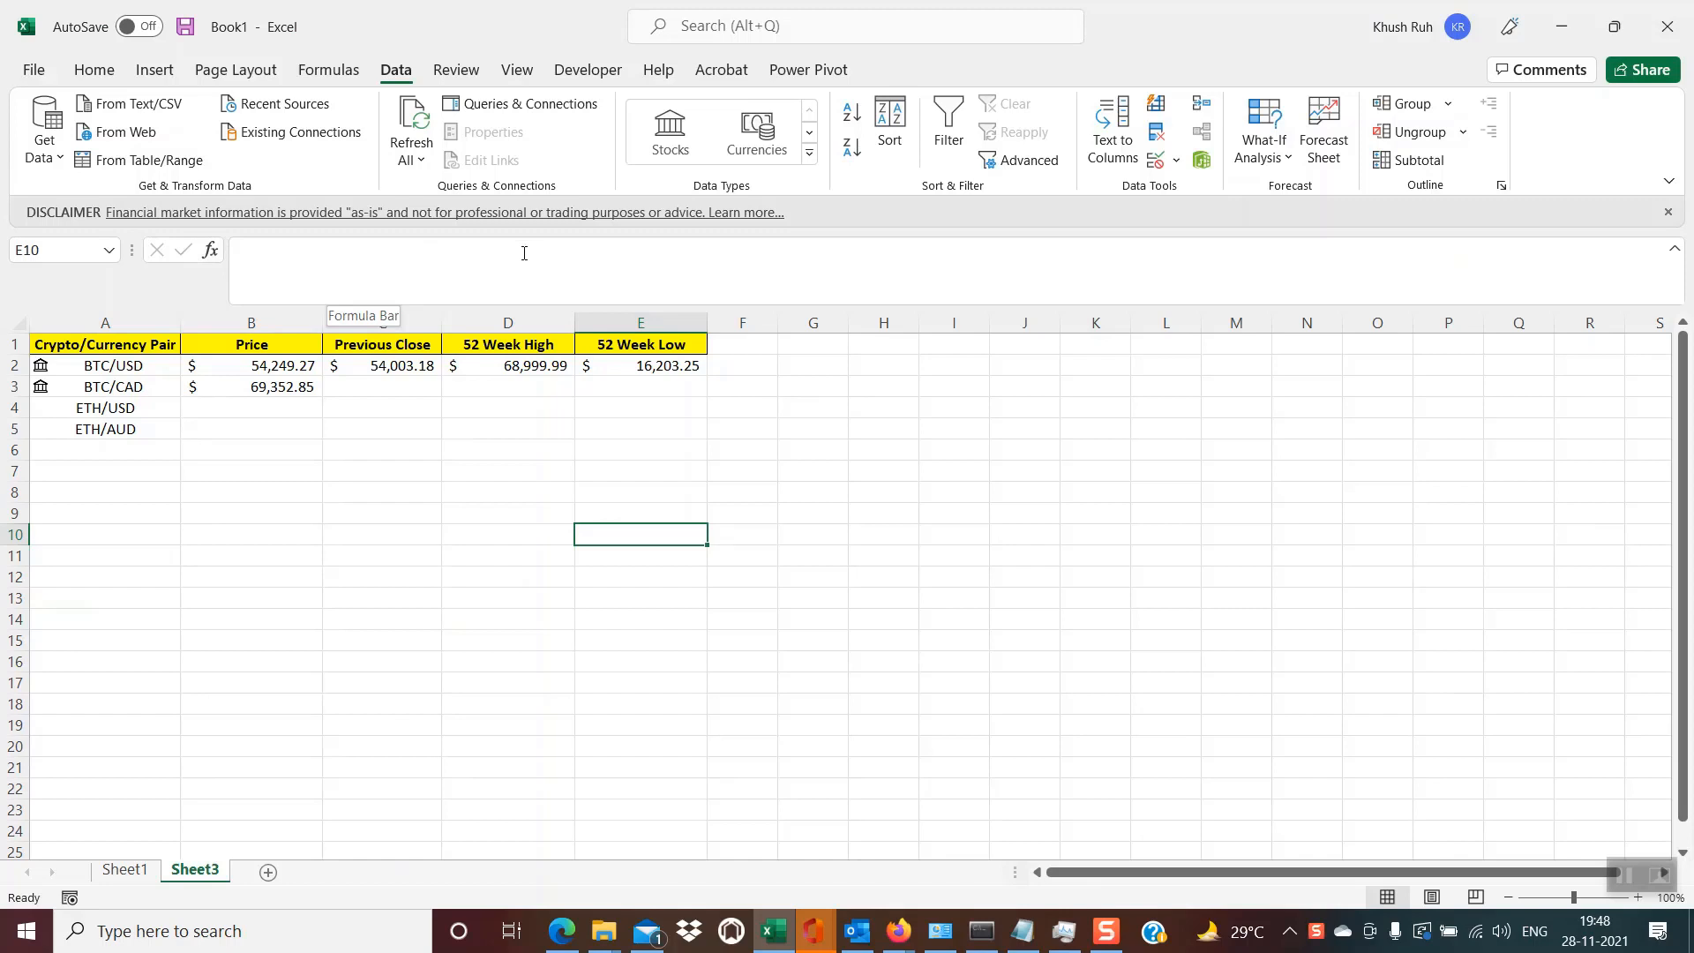
{"action": "left_click", "coordinate": [435, 510]}
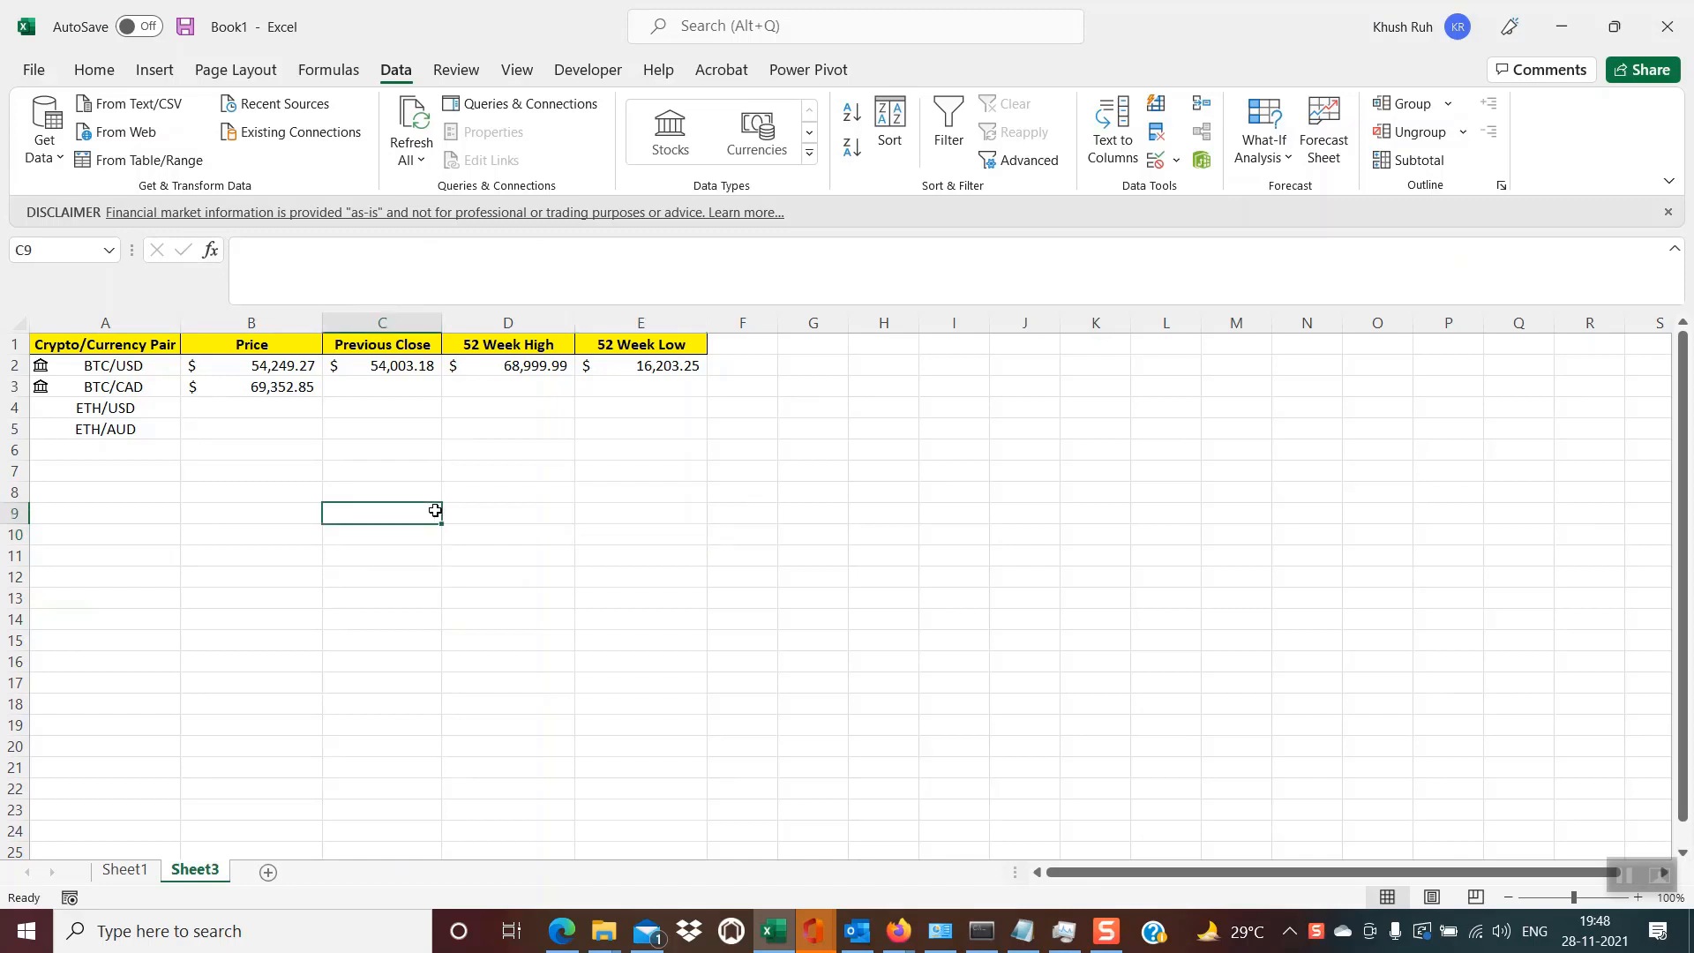